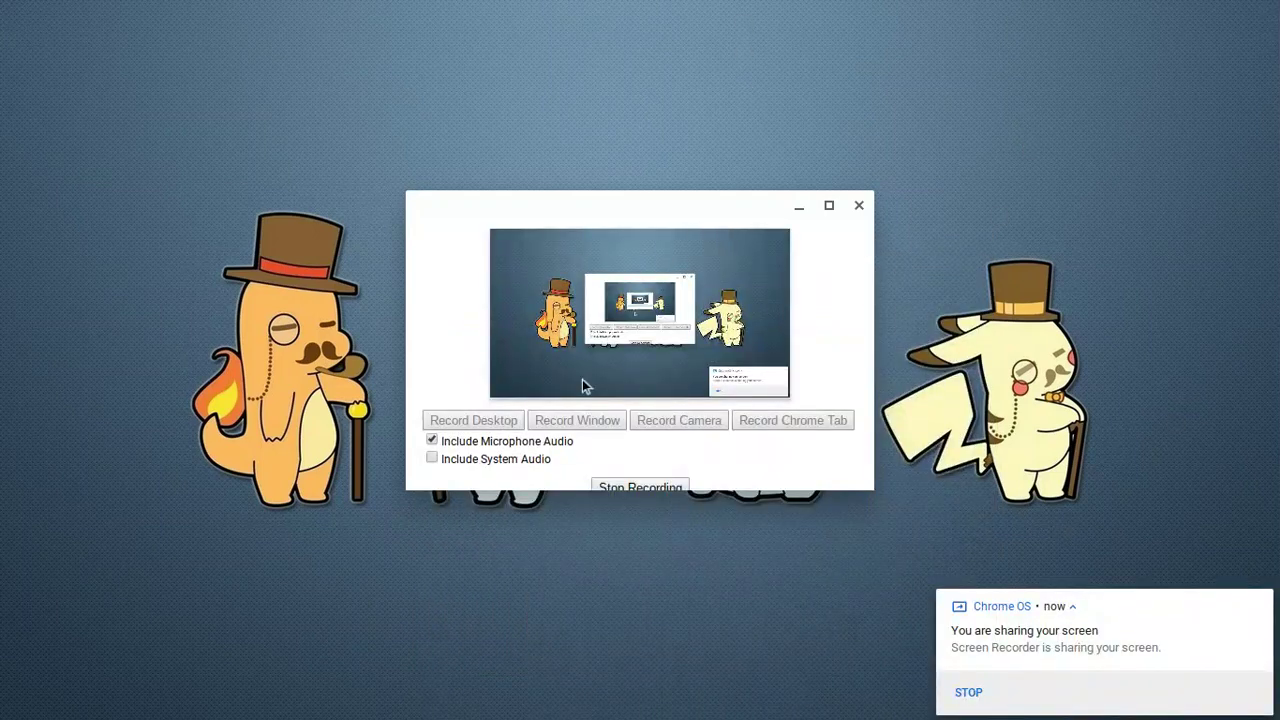
- Minimize the Screen Recorder window and dismiss the screen-sharing notification
{"action": "left_click", "coordinate": [799, 205]}
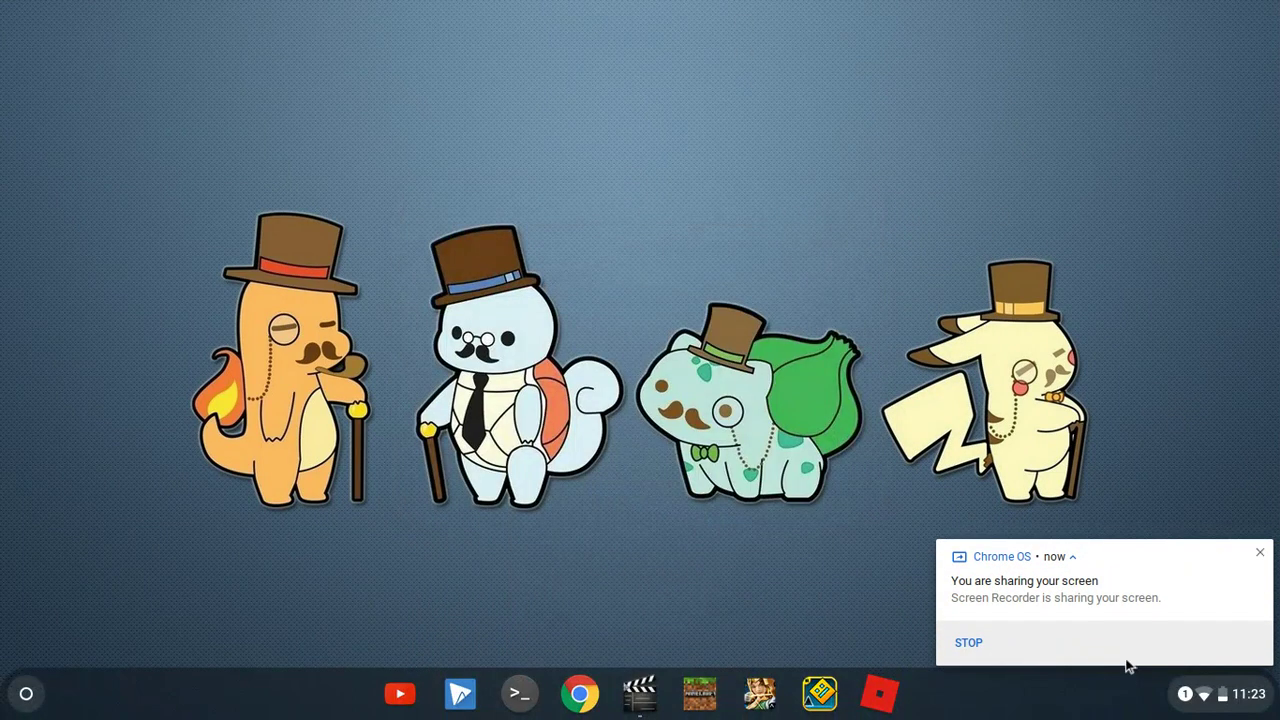
{"action": "mouse_move", "coordinate": [1260, 552]}
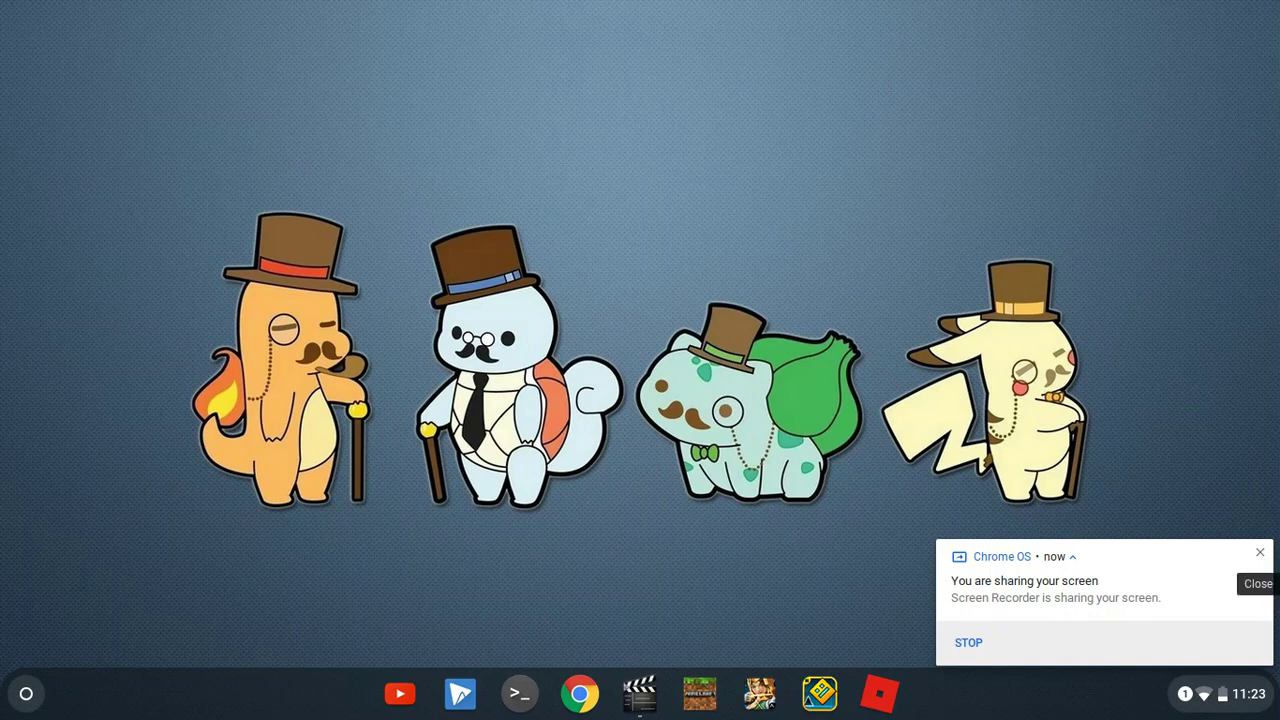
{"action": "left_click", "coordinate": [1260, 553]}
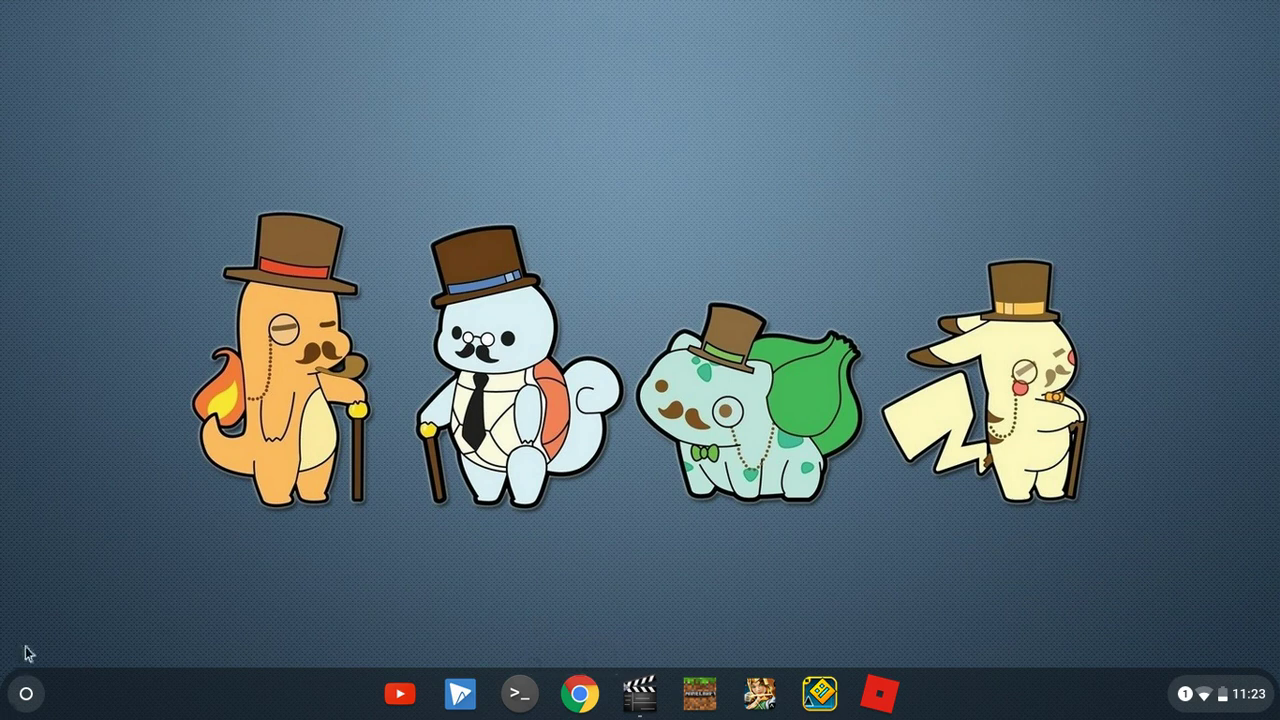
- Expand the app launcher to fullscreen and browse its app pages to find Play Store
{"action": "left_click", "coordinate": [26, 693]}
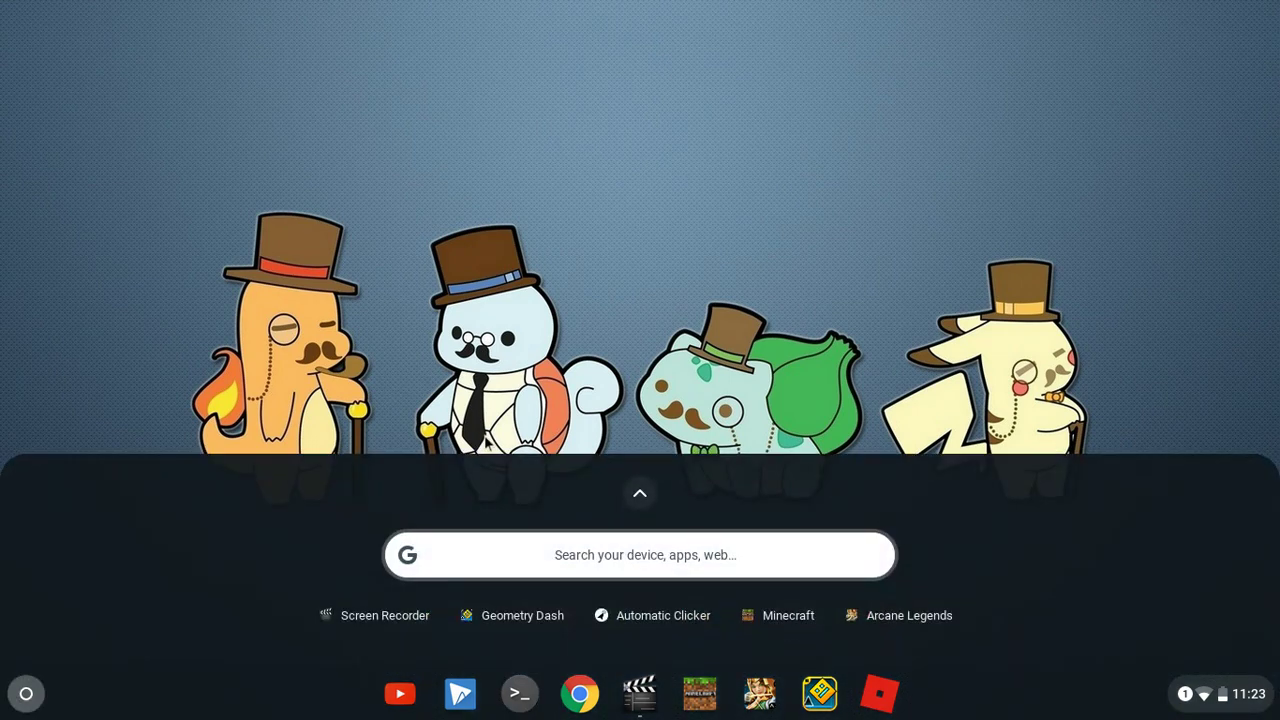
{"action": "left_click", "coordinate": [640, 493]}
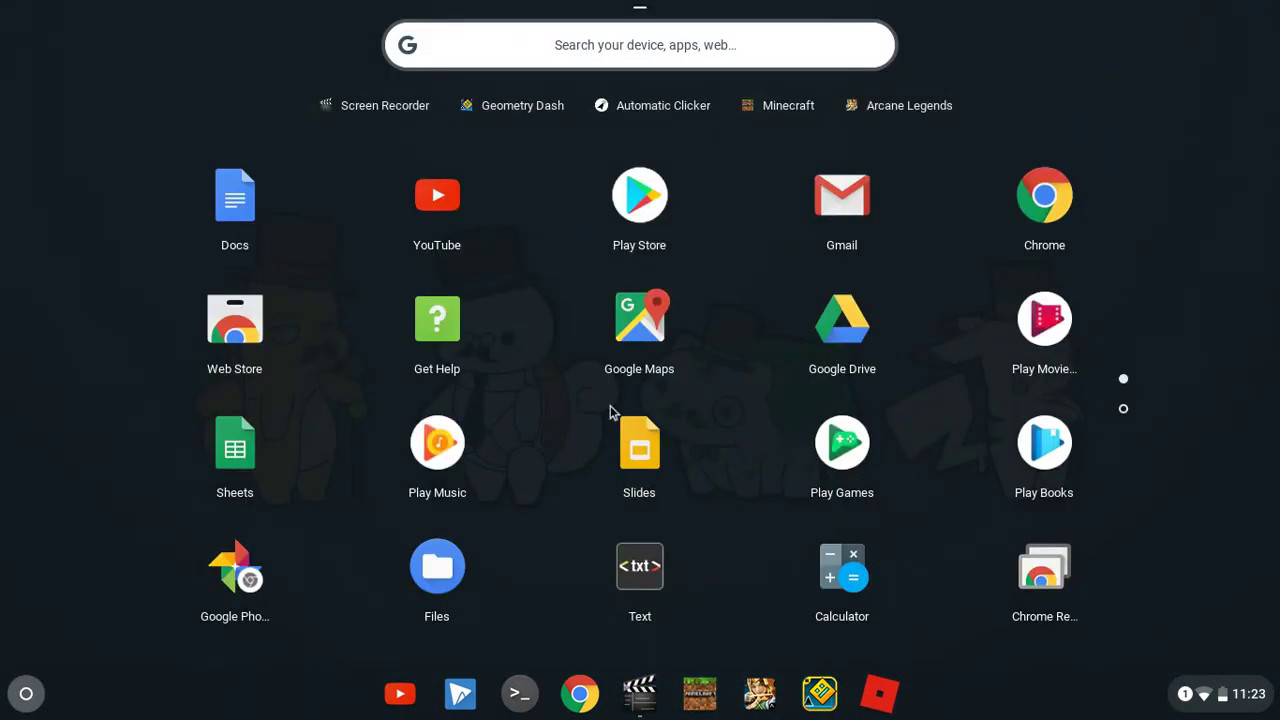
{"action": "scroll", "coordinate": [620, 405], "scroll_direction": "down", "scroll_amount": 2}
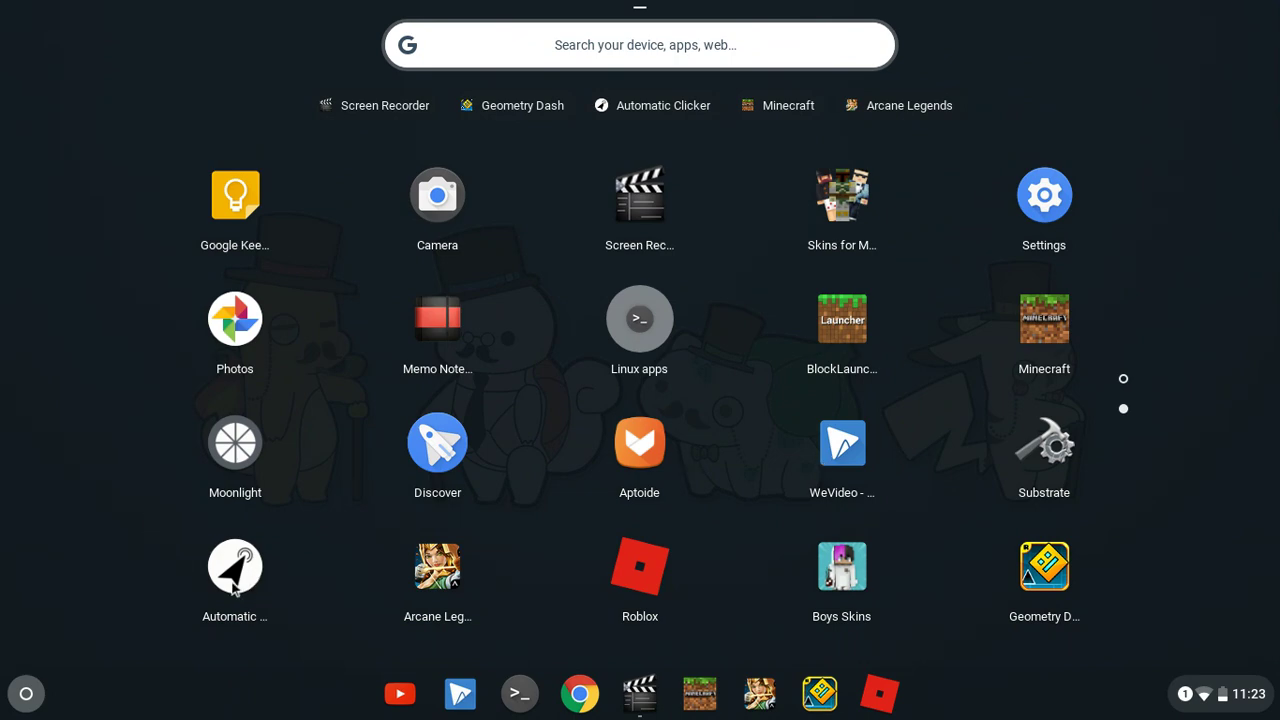
{"action": "scroll", "coordinate": [230, 560], "scroll_direction": "up", "scroll_amount": 2}
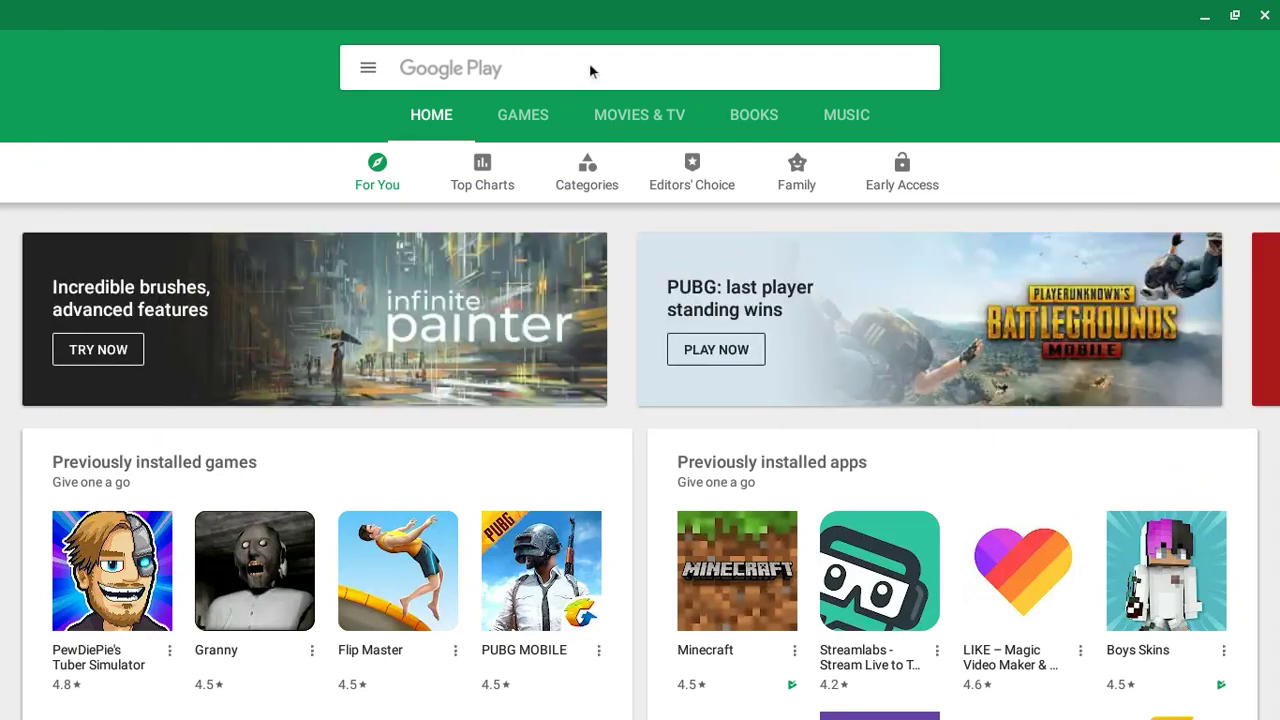
- Search the Play Store for 'auto clicker' and open the Automatic Clicker details page
{"action": "left_click", "coordinate": [589, 63]}
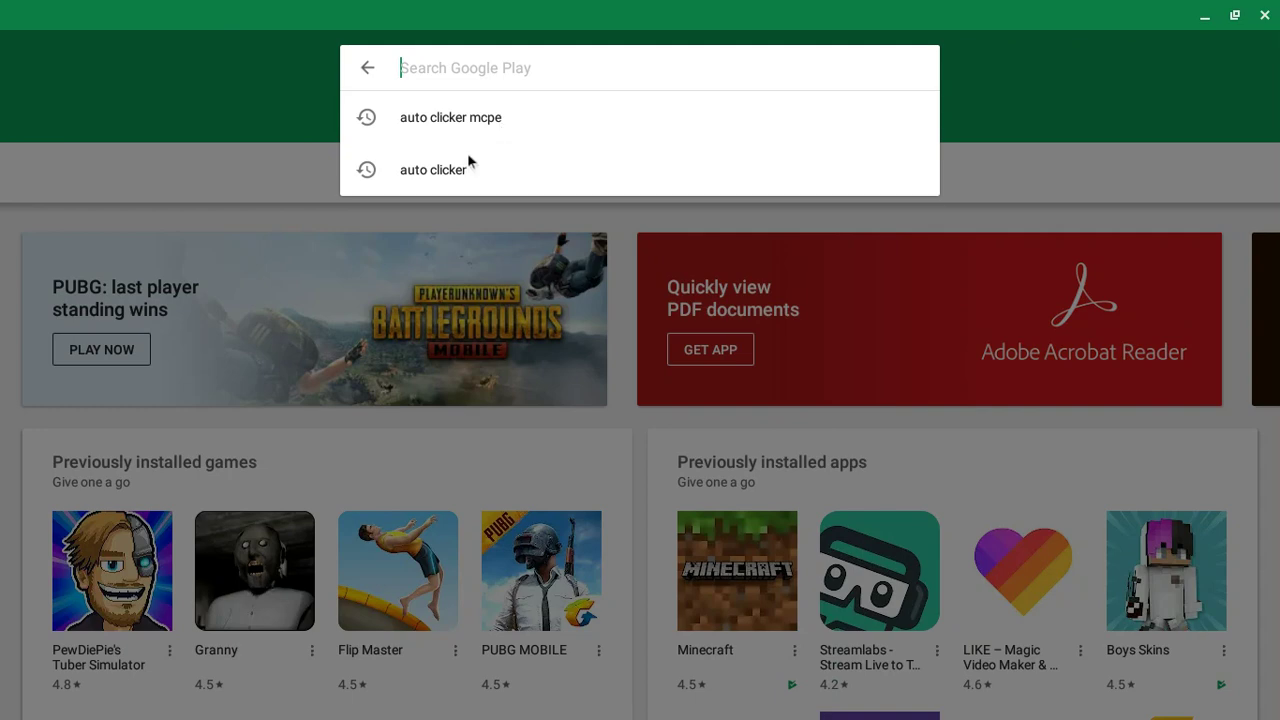
{"action": "left_click", "coordinate": [434, 170]}
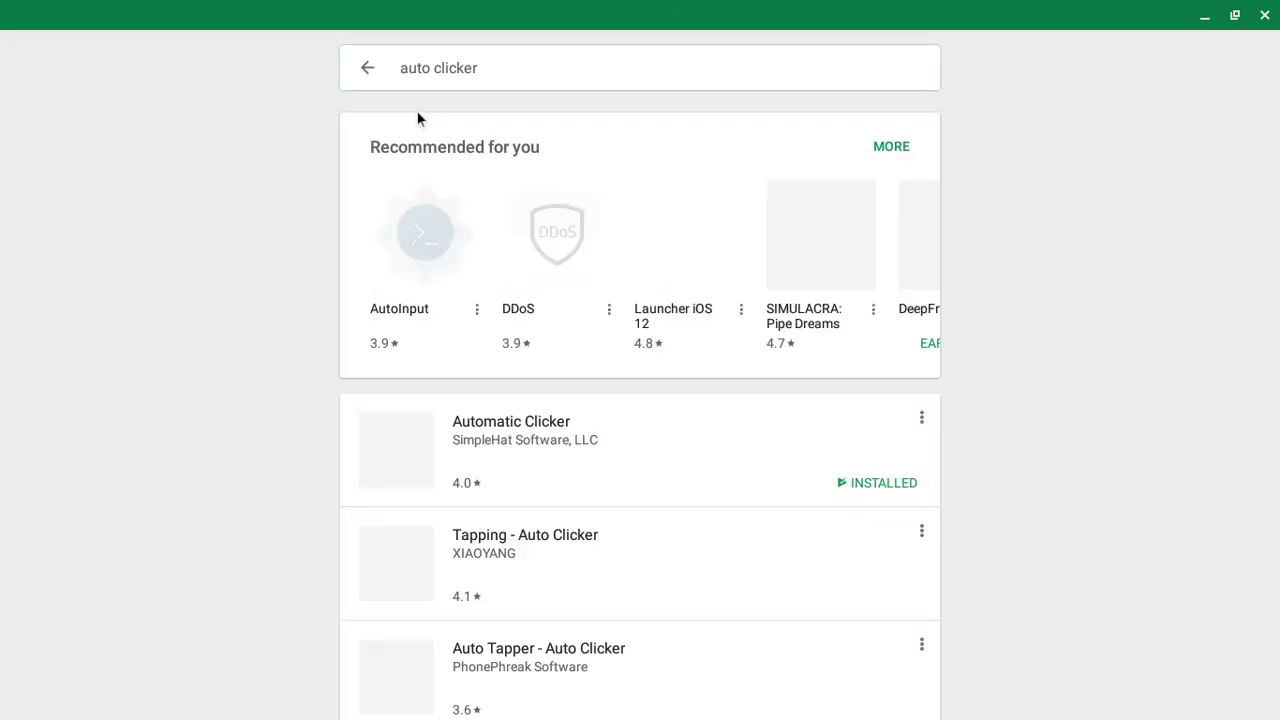
{"action": "scroll", "coordinate": [461, 230], "scroll_direction": "down", "scroll_amount": 2}
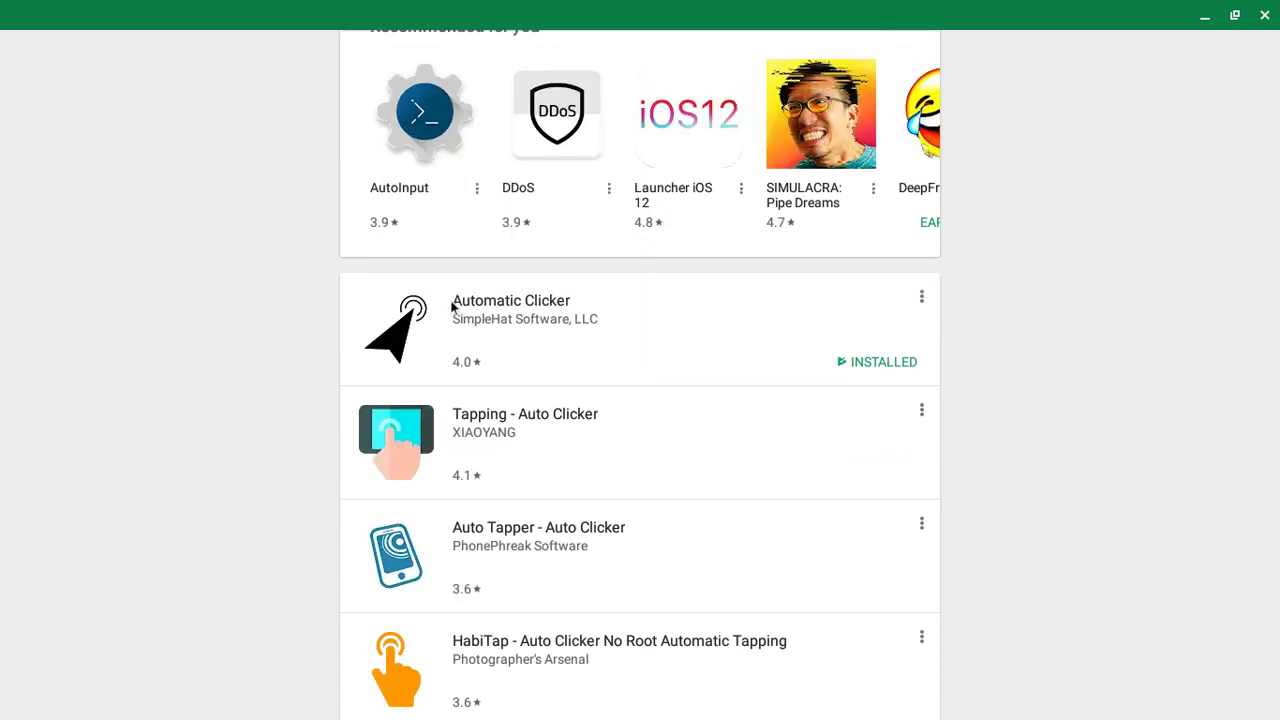
{"action": "left_click", "coordinate": [545, 310]}
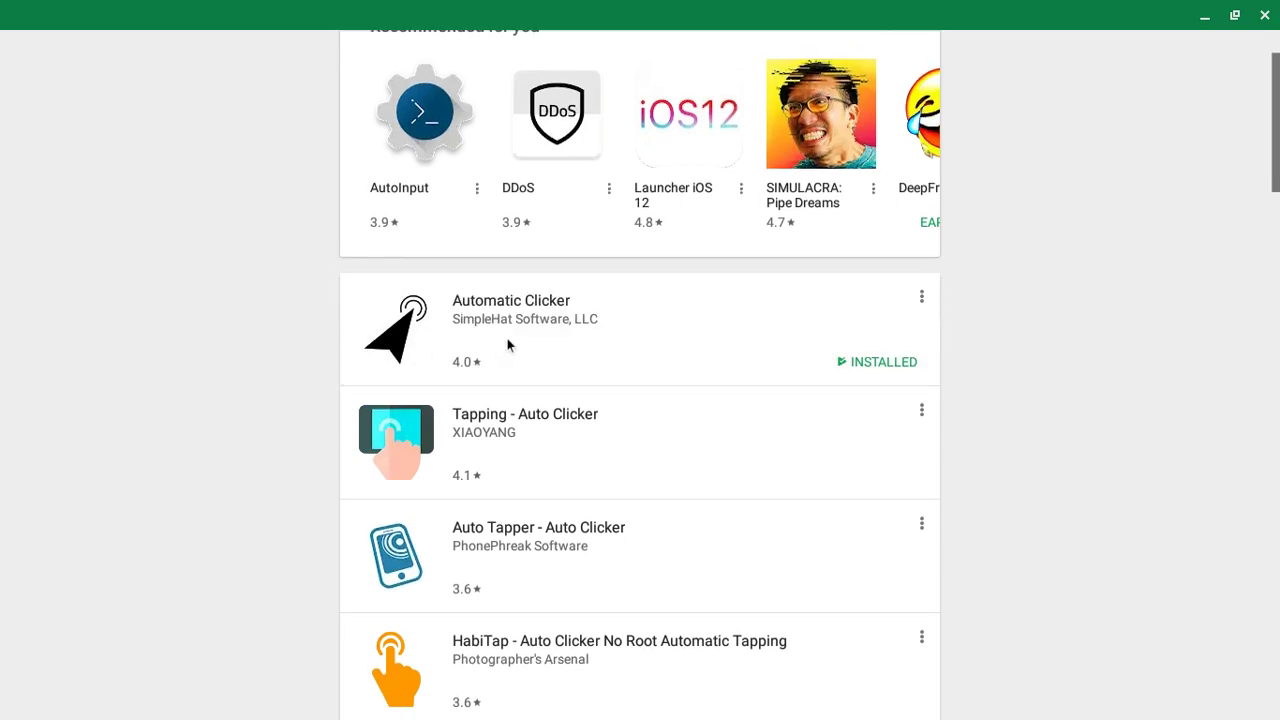
{"action": "left_click", "coordinate": [507, 338]}
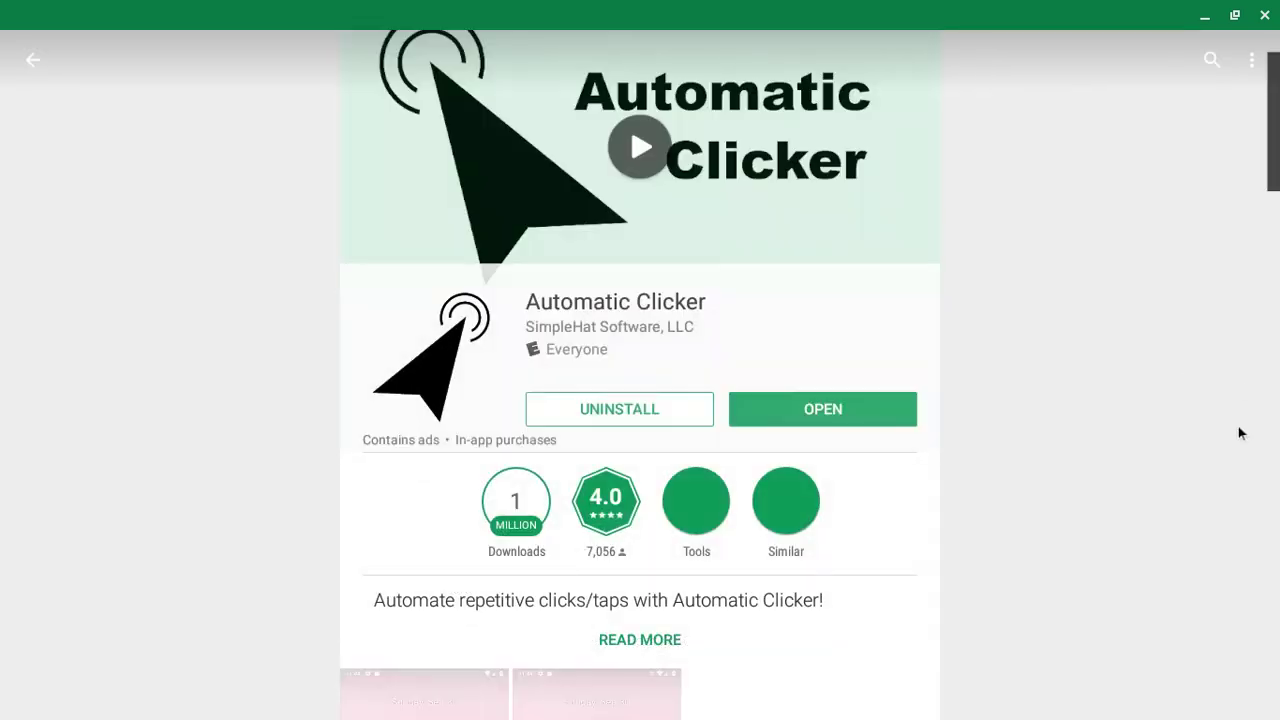
{"action": "scroll", "coordinate": [900, 330], "scroll_direction": "down", "scroll_amount": 5}
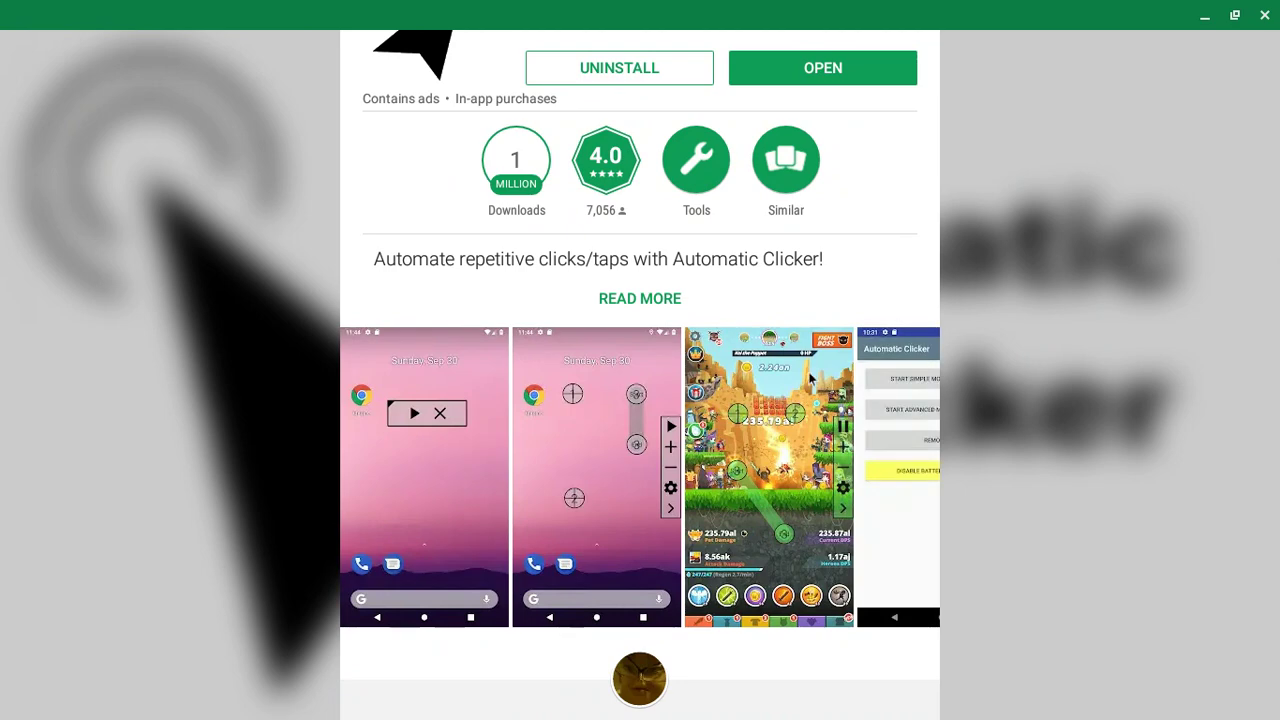
{"action": "scroll", "coordinate": [763, 346], "scroll_direction": "up", "scroll_amount": 6}
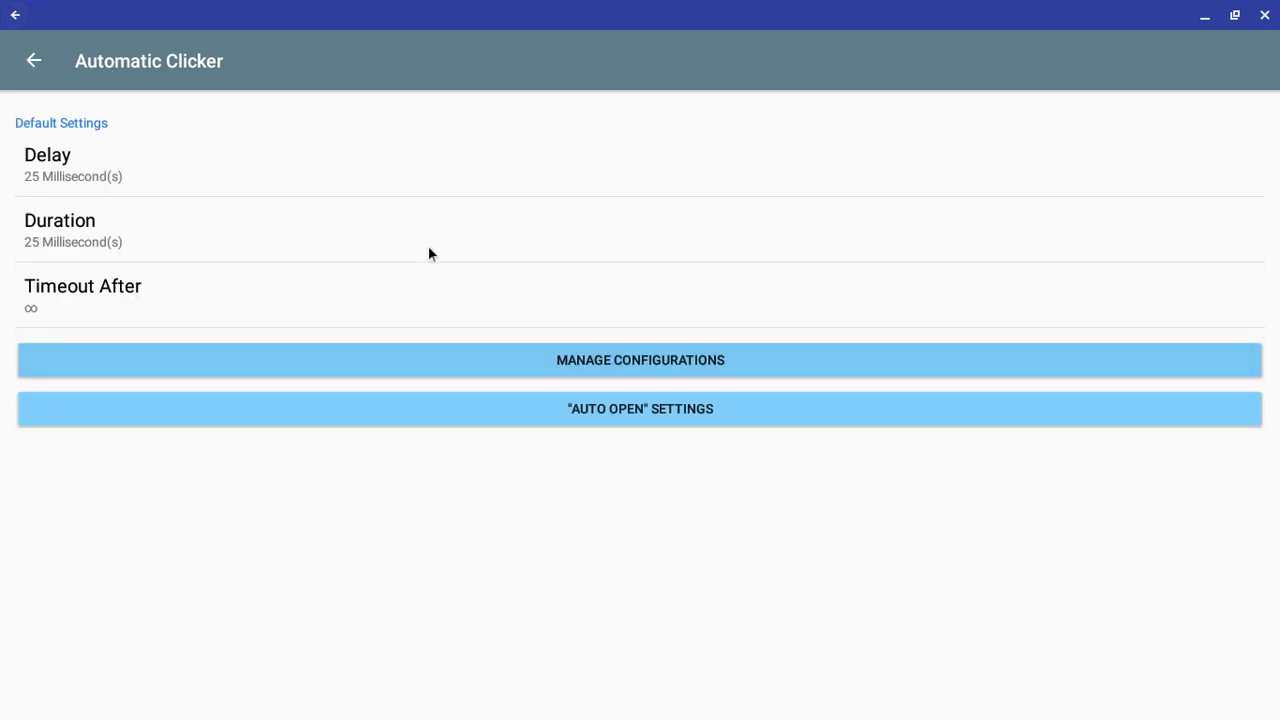
- Check Manage Configurations and Auto Open settings, dismiss the ad-free notice, and return to the start screen
{"action": "left_click", "coordinate": [608, 358]}
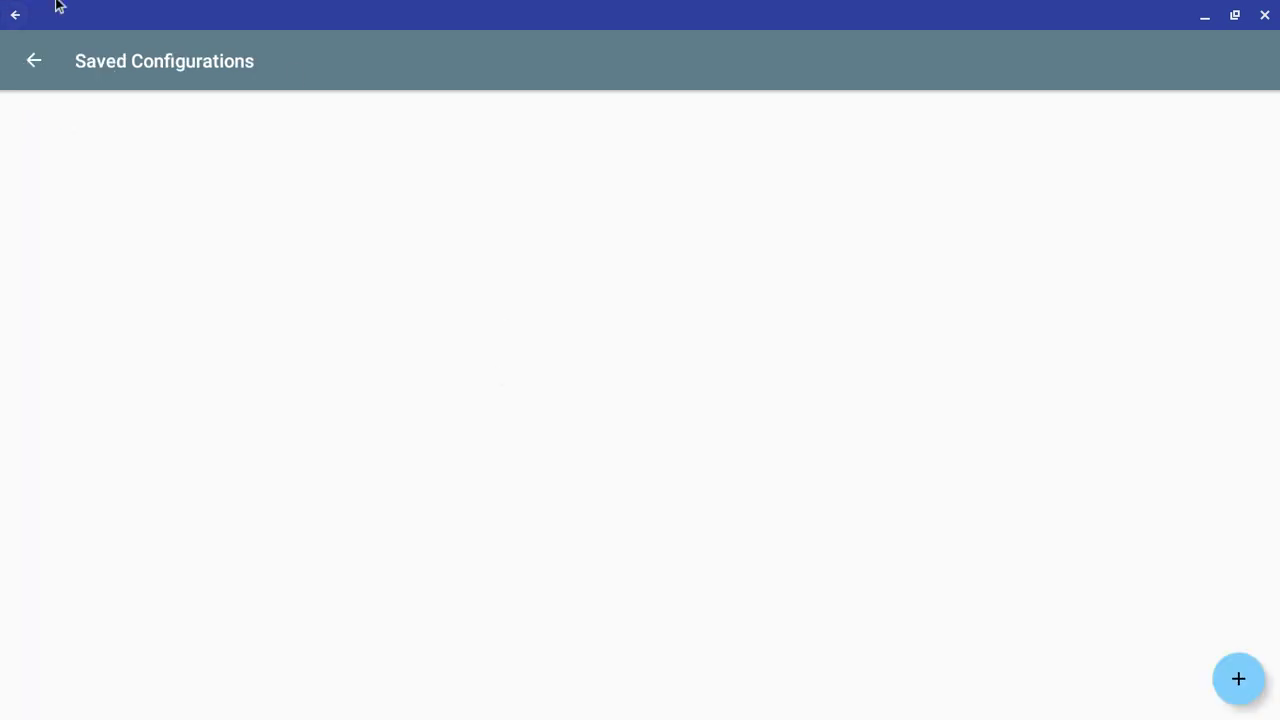
{"action": "key", "text": "Escape"}
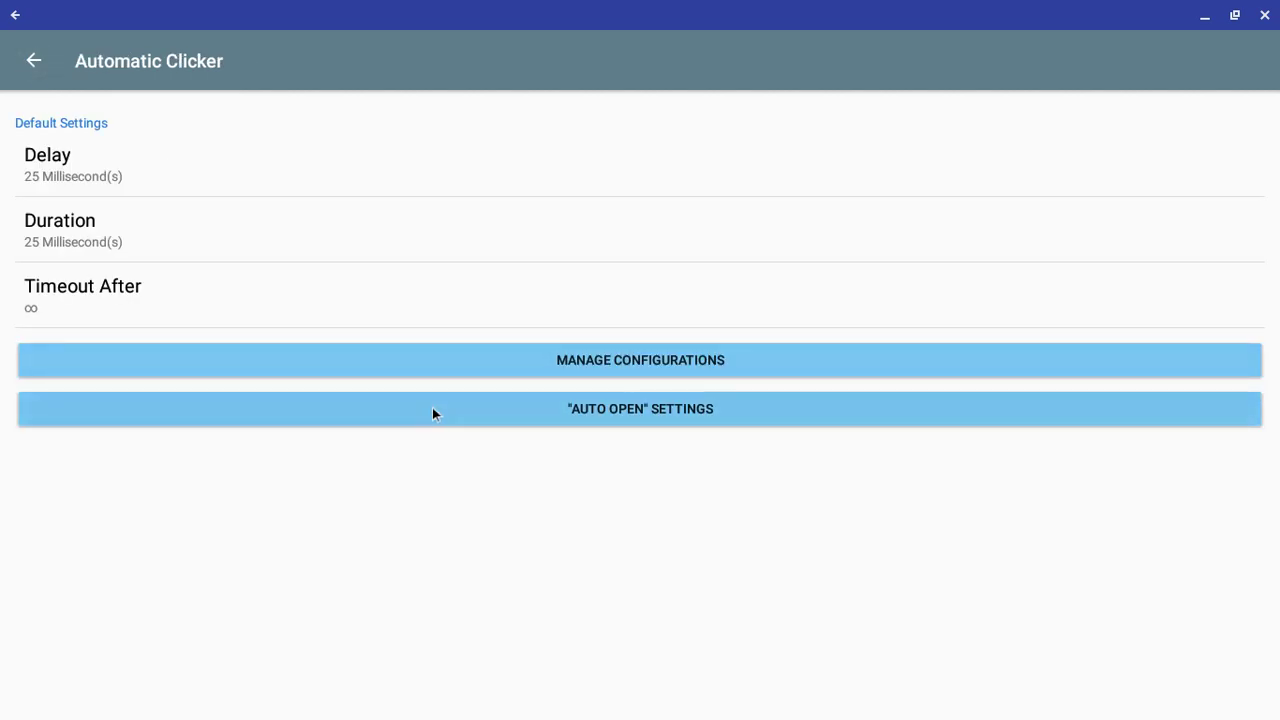
{"action": "left_click", "coordinate": [432, 407]}
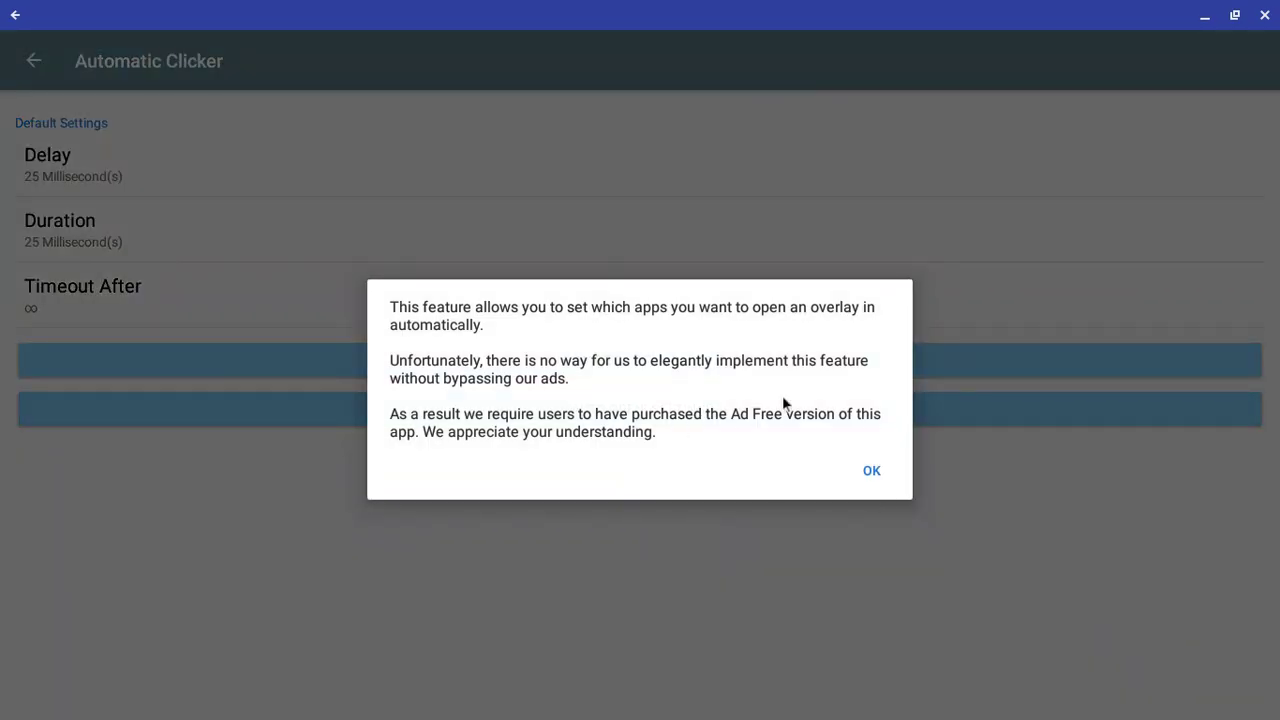
{"action": "key", "text": "Escape"}
{"action": "left_click", "coordinate": [30, 60]}
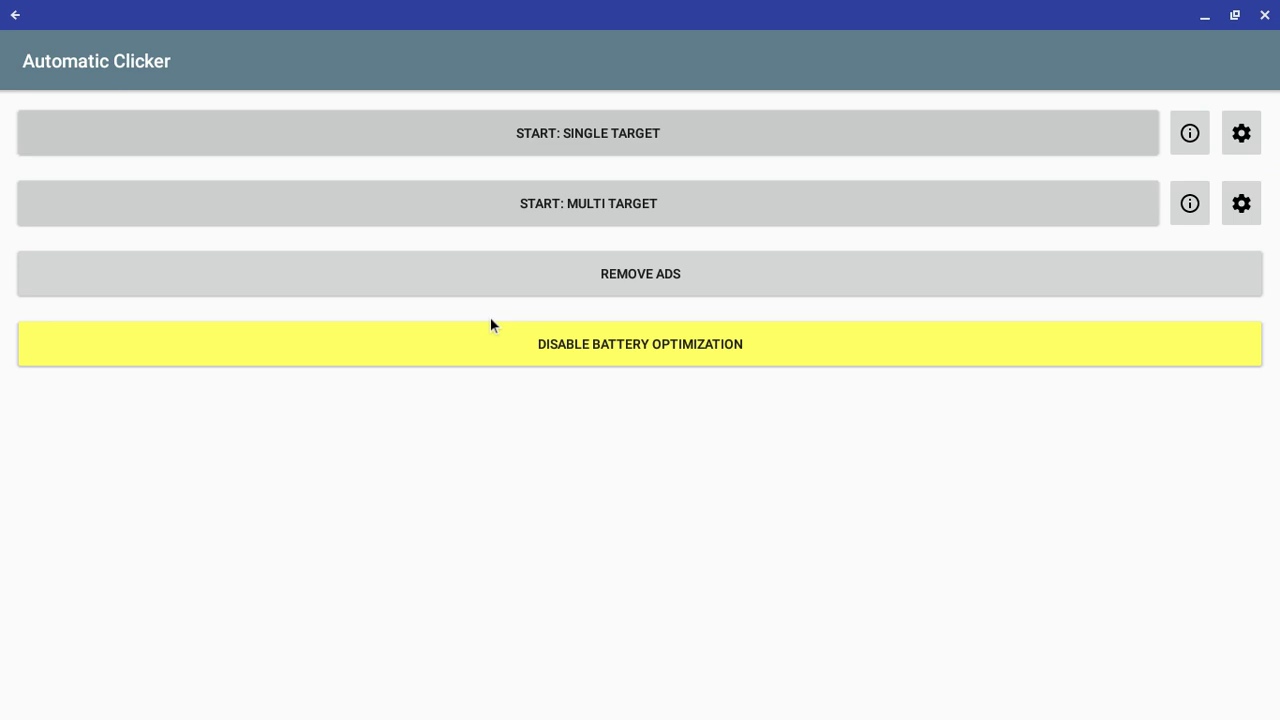
- Start the multi-target auto clicker, then close the Geometry Dash level editor
{"action": "left_click", "coordinate": [548, 210]}
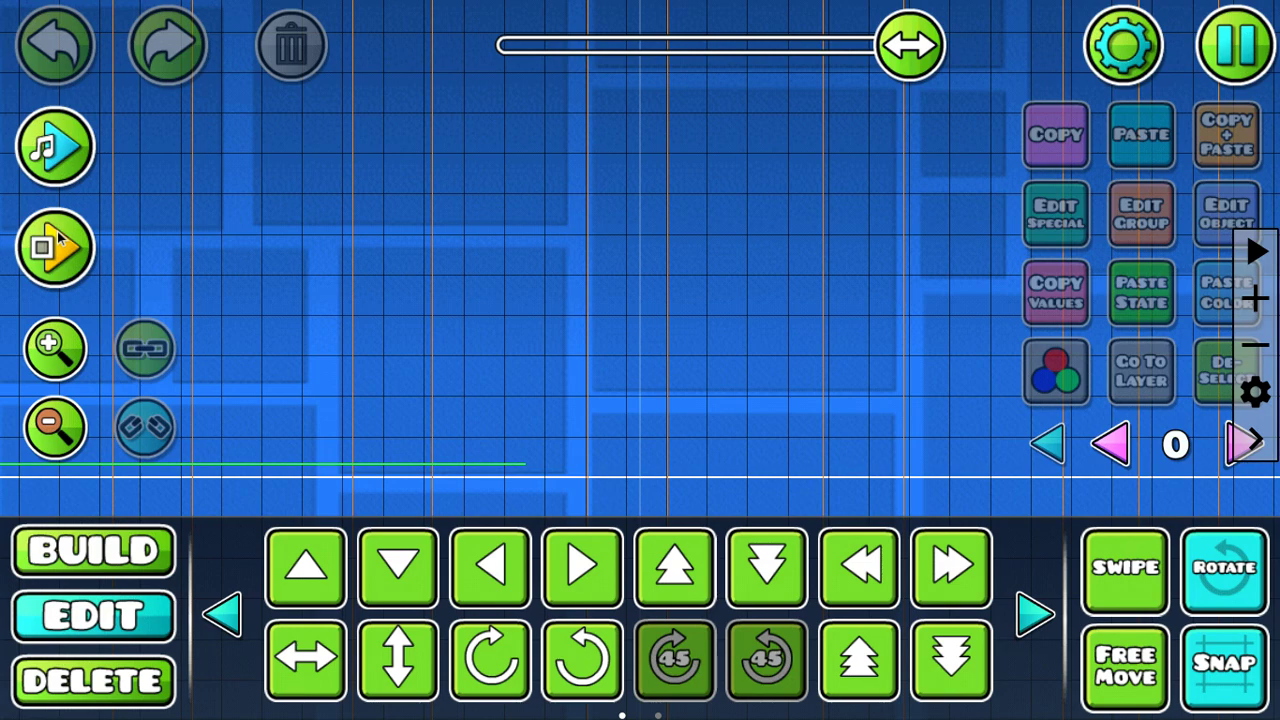
{"action": "left_click", "coordinate": [1213, 30]}
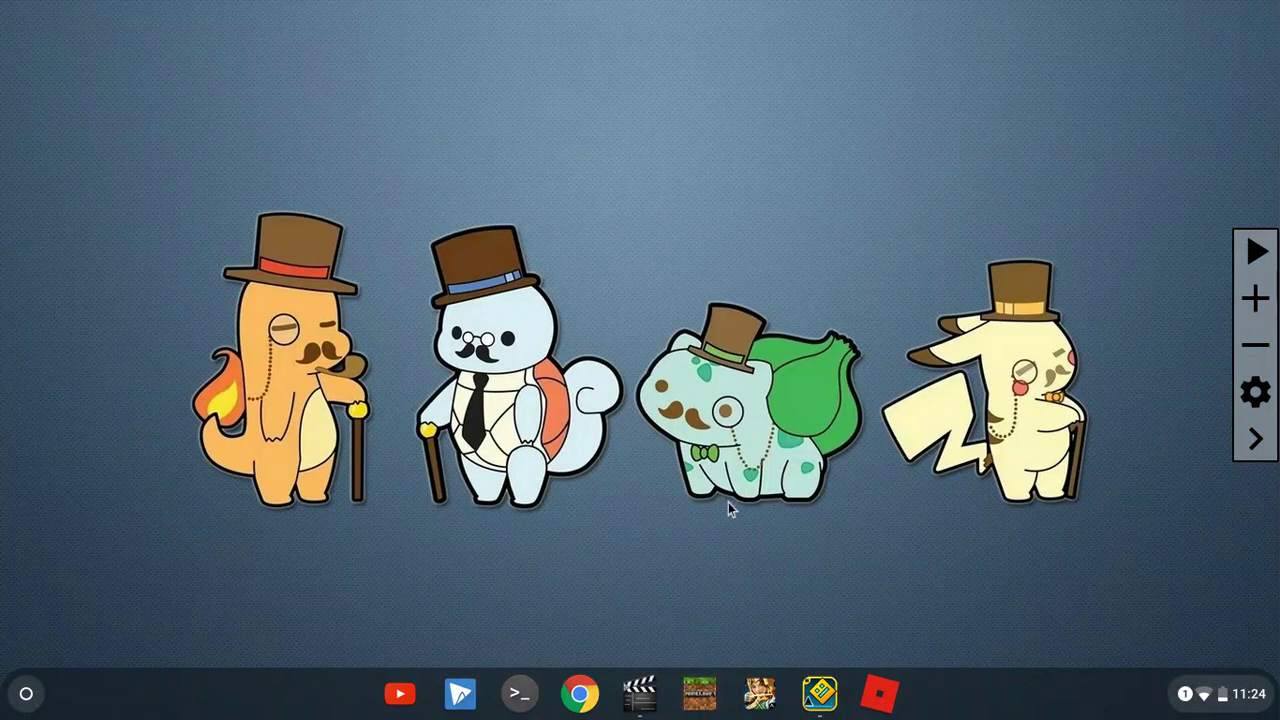
- Launch Minecraft from the shelf
{"action": "left_click", "coordinate": [708, 709]}
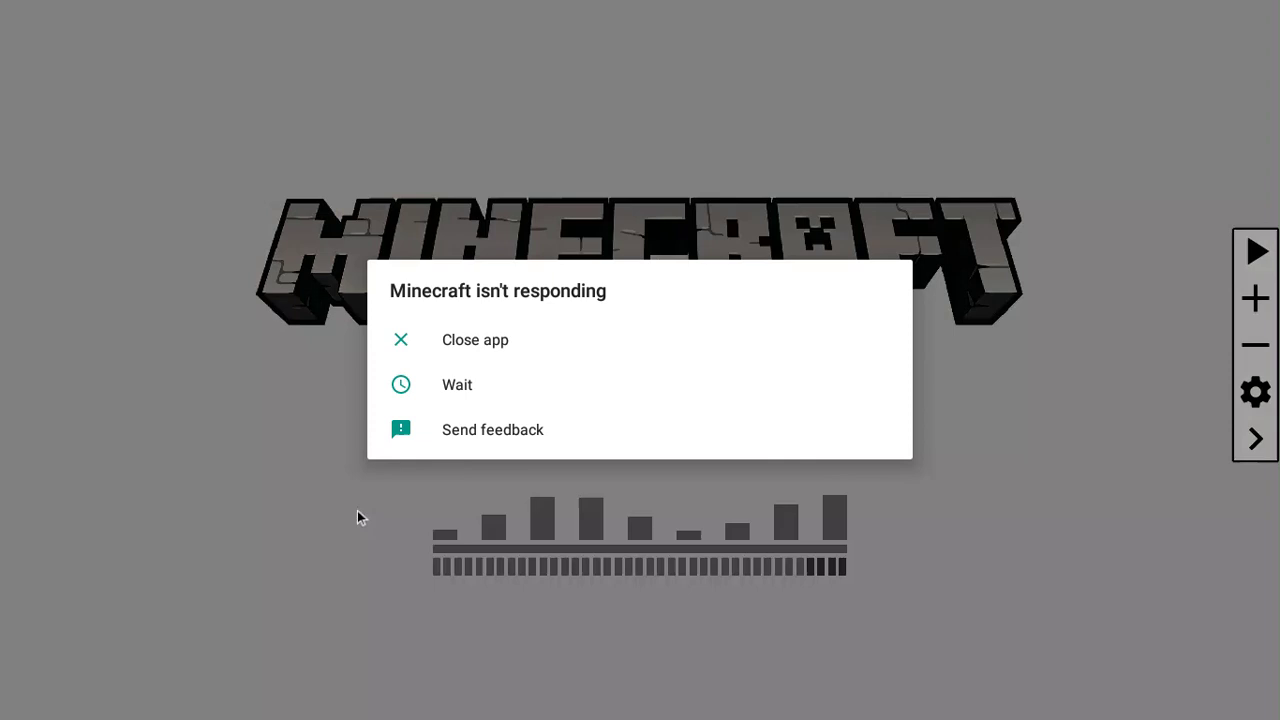
- Close the unresponsive Minecraft, search Google for clicker heroes, and open clickerheroes.co
{"action": "left_click", "coordinate": [480, 357]}
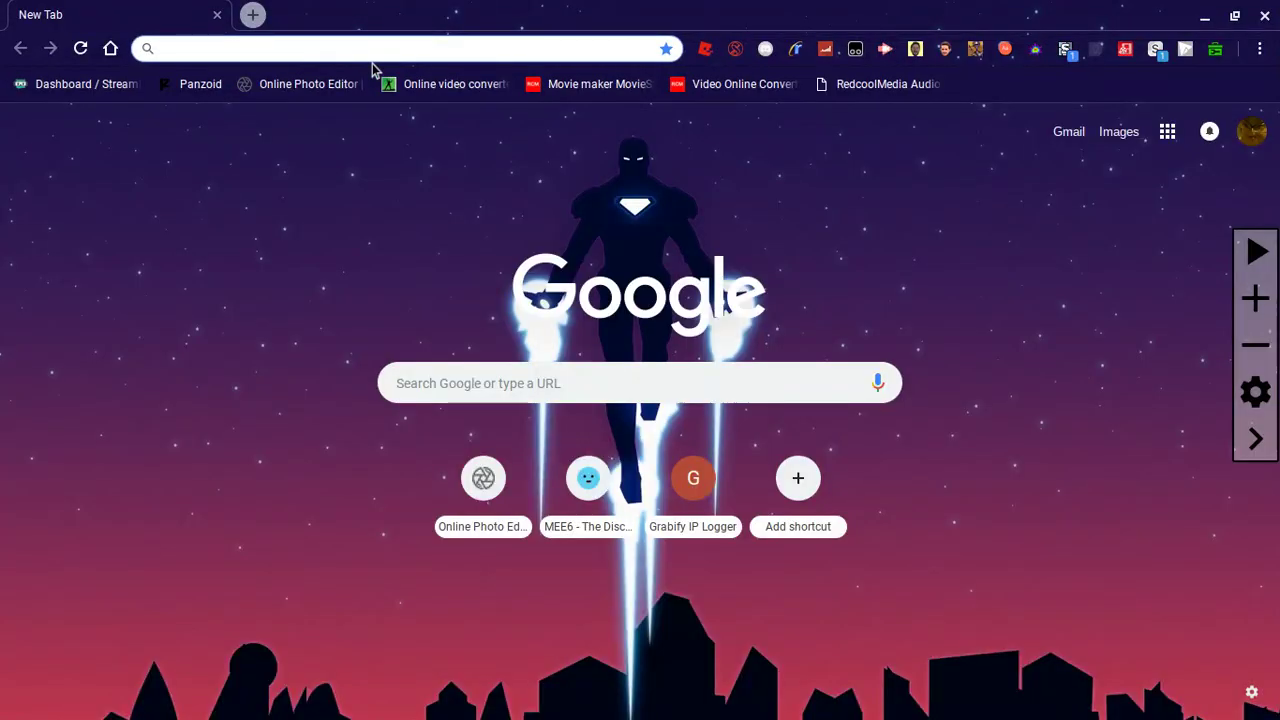
{"action": "type", "text": "auto"}
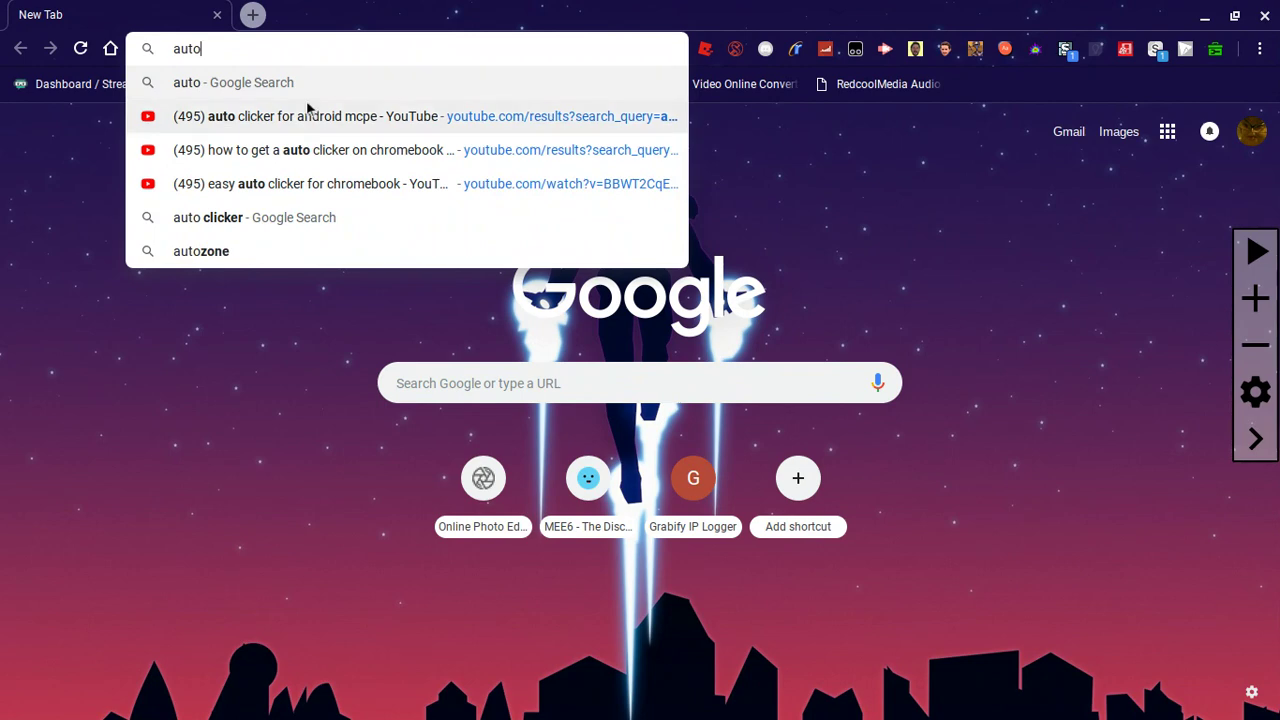
{"action": "key", "text": "BackSpace"}
{"action": "key", "text": "BackSpace"}
{"action": "key", "text": "BackSpace"}
{"action": "key", "text": "BackSpace"}
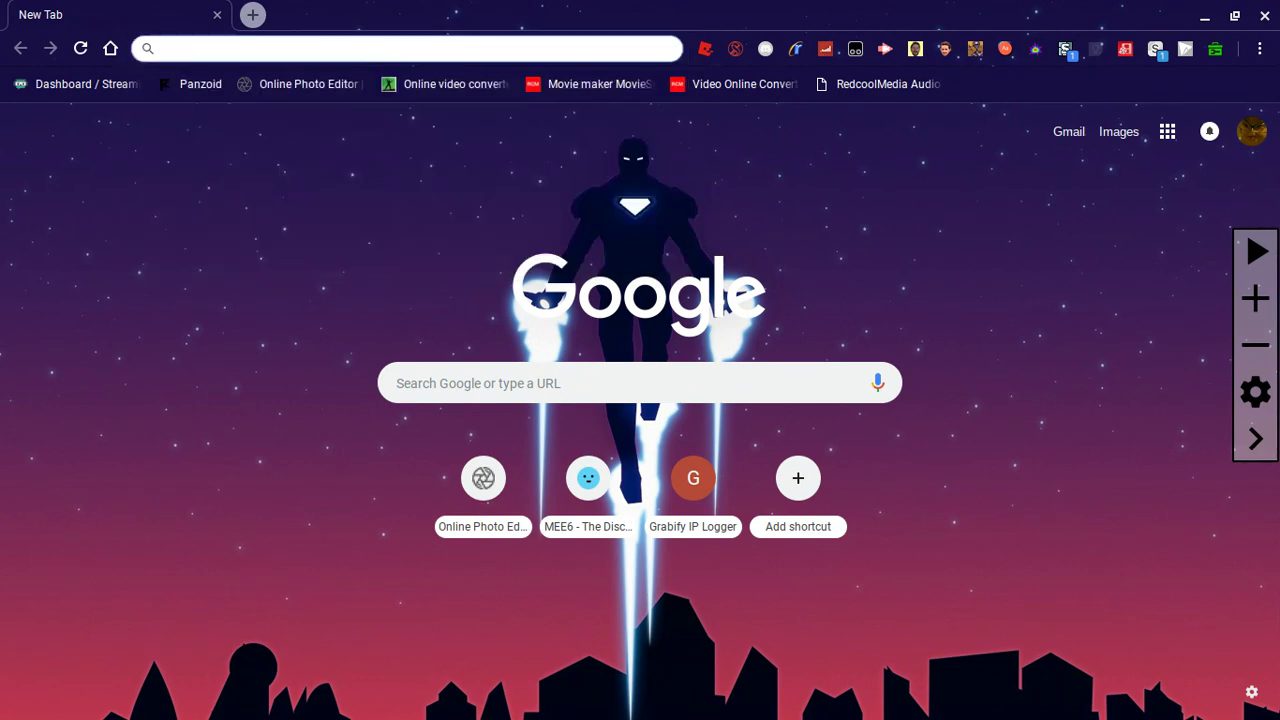
{"action": "type", "text": "c"}
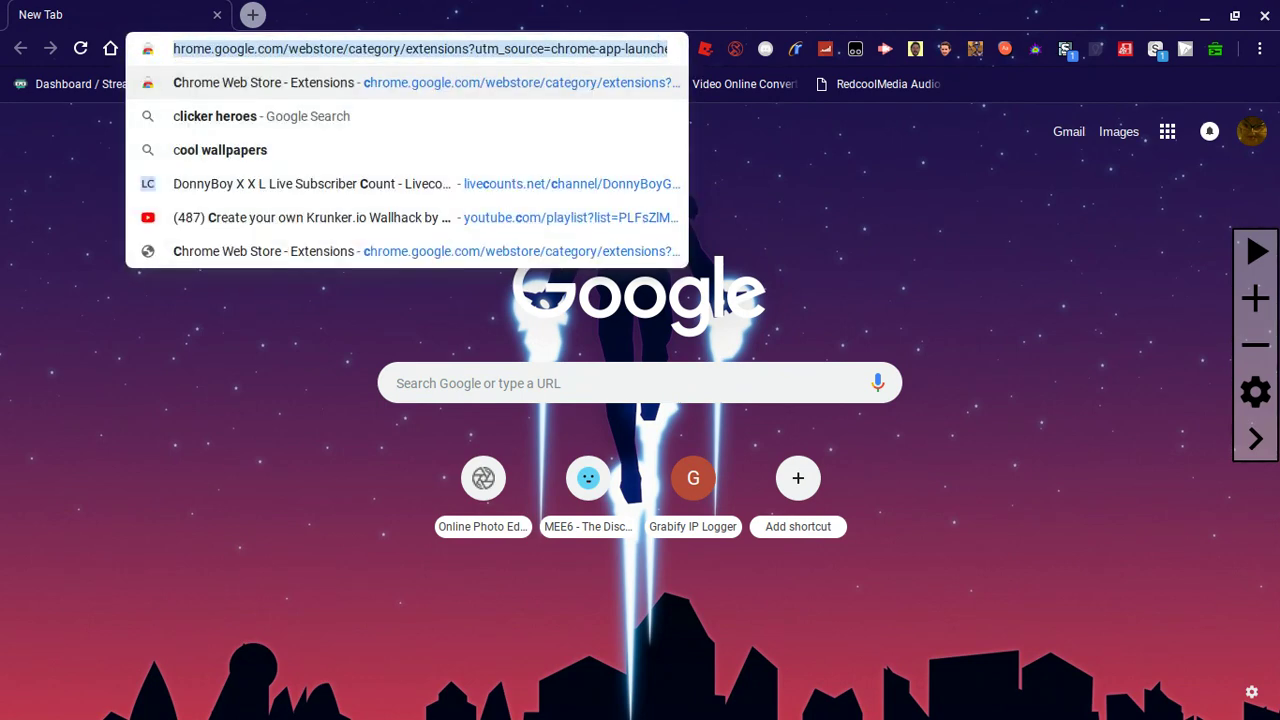
{"action": "key", "text": "Down"}
{"action": "key", "text": "Return"}
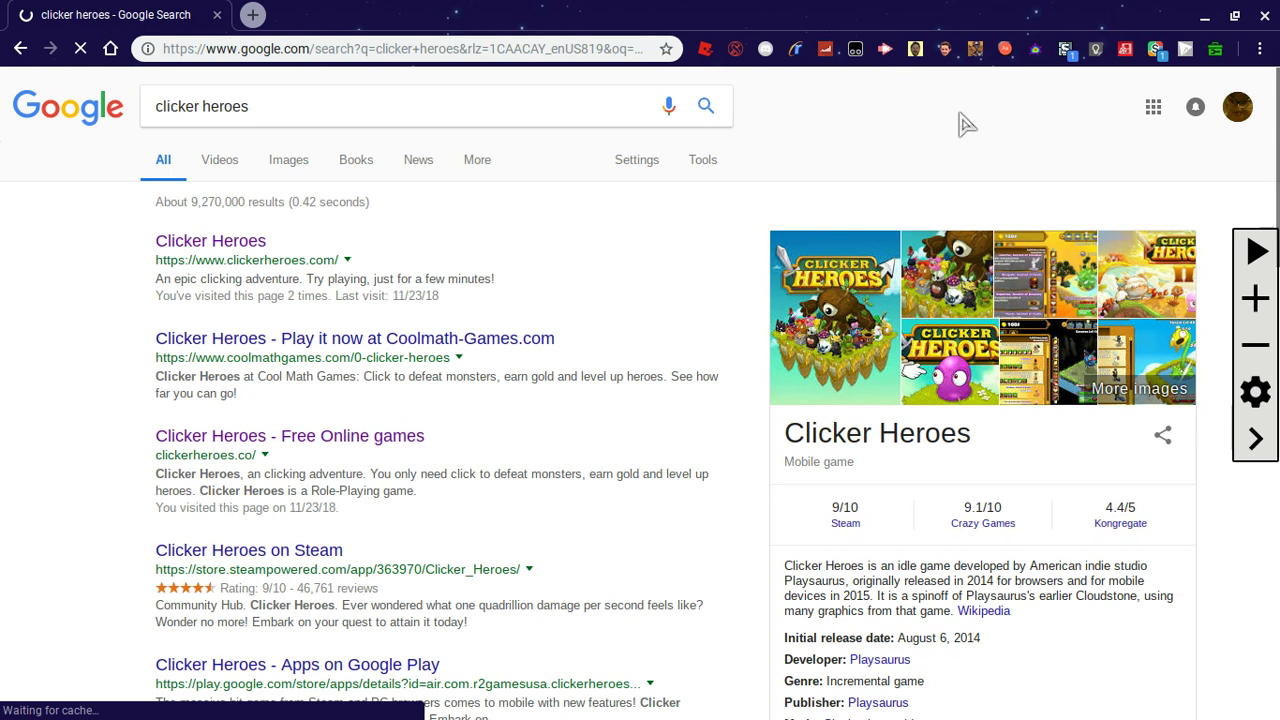
{"action": "left_click", "coordinate": [240, 440]}
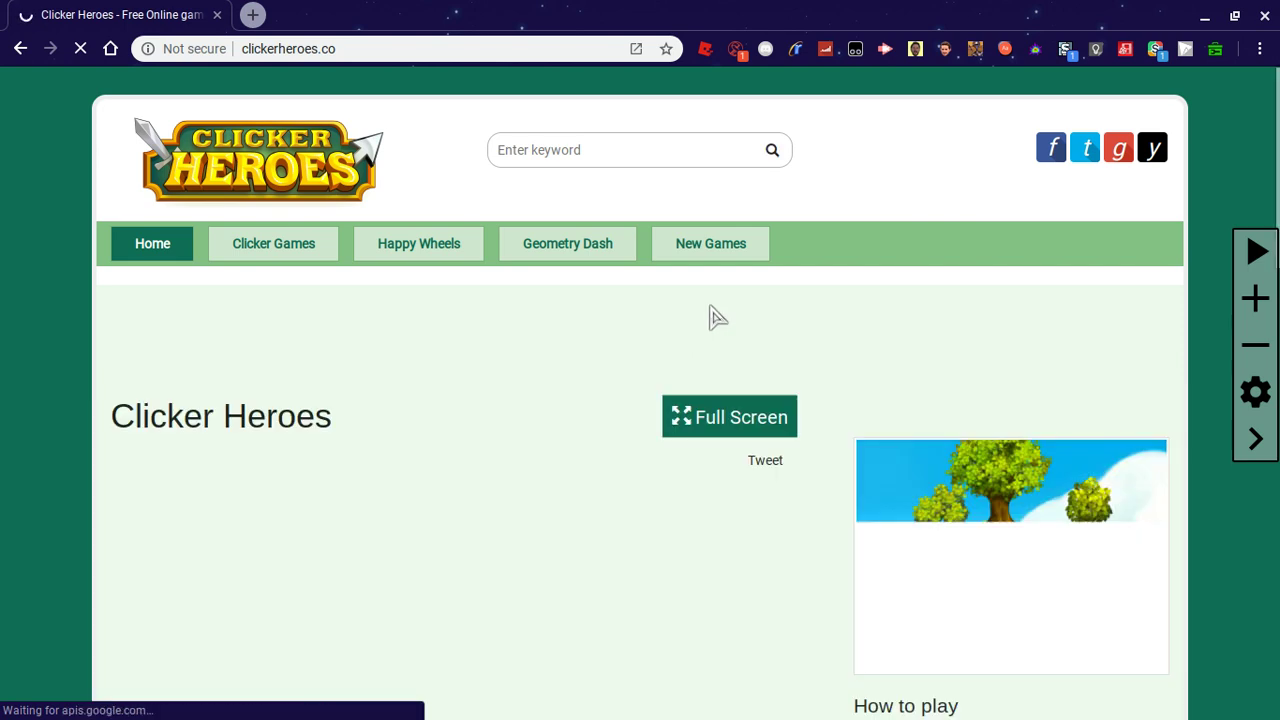
- Allow Adobe Flash Player on the clickerheroes.co game, then collapse and re-expand the auto-clicker toolbar
{"action": "scroll", "coordinate": [718, 320], "scroll_direction": "down", "scroll_amount": 2}
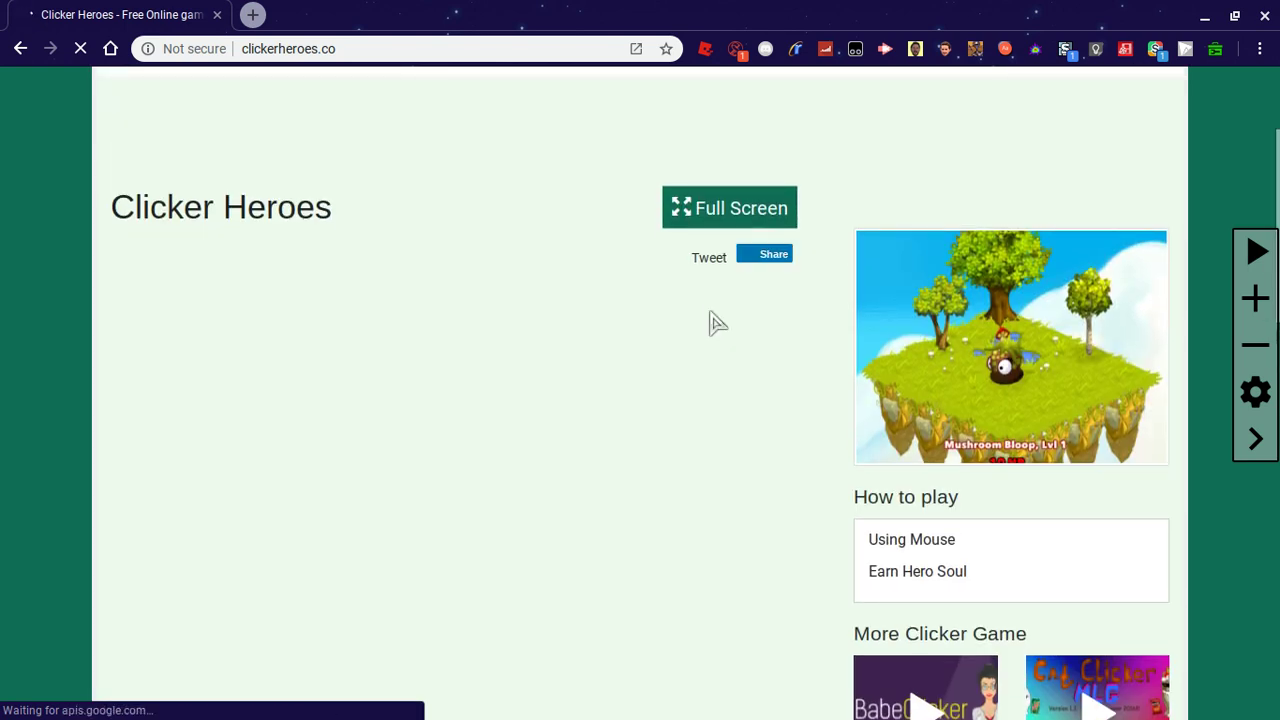
{"action": "scroll", "coordinate": [718, 322], "scroll_direction": "down", "scroll_amount": 1}
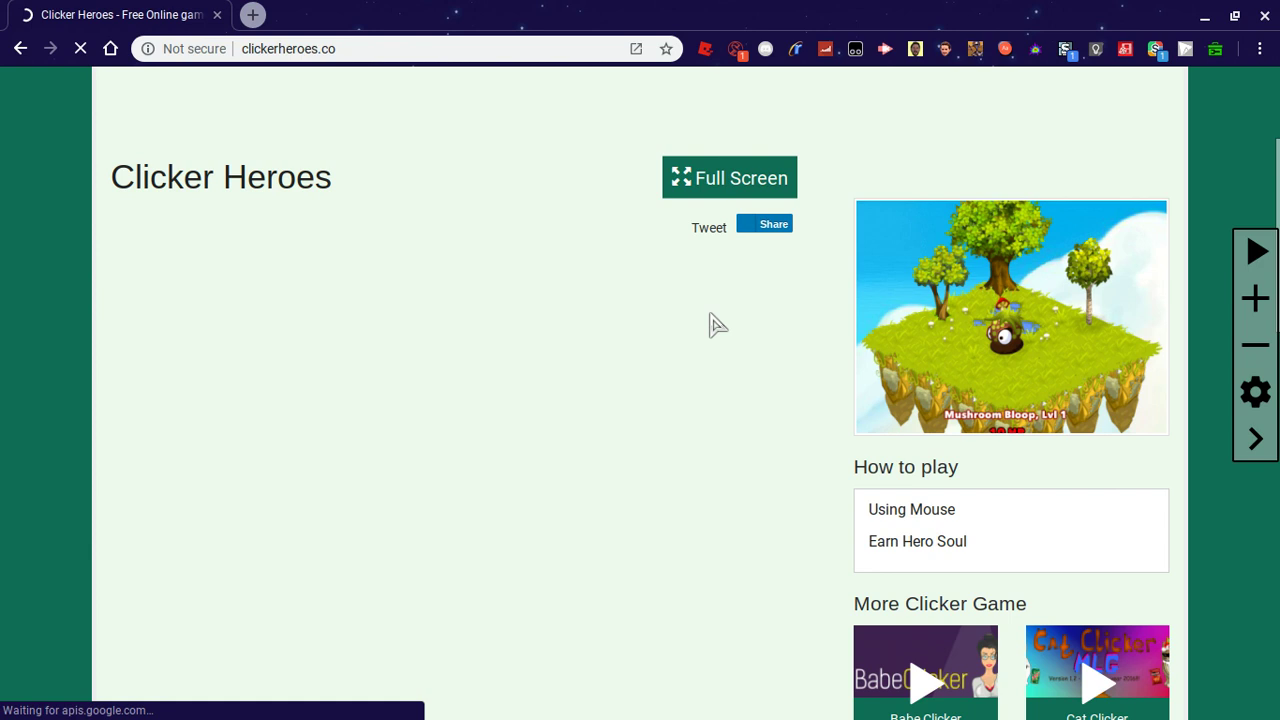
{"action": "scroll", "coordinate": [700, 335], "scroll_direction": "down", "scroll_amount": 1}
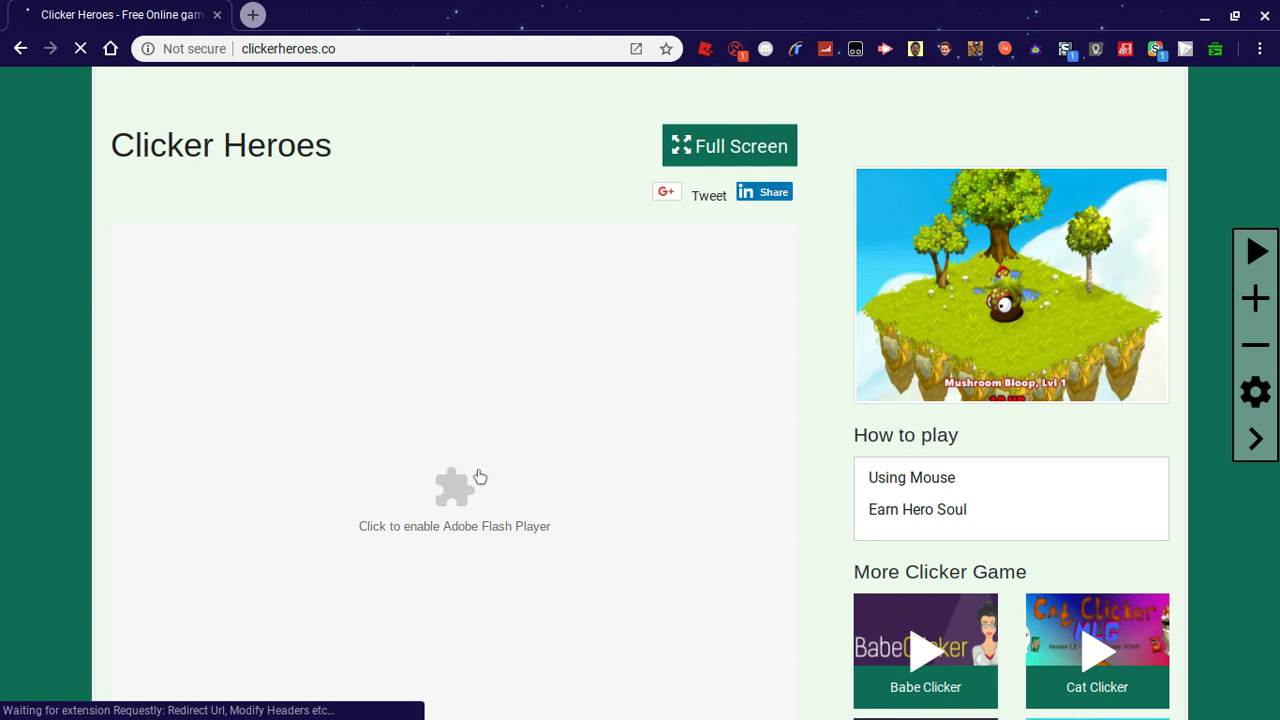
{"action": "left_click", "coordinate": [459, 496]}
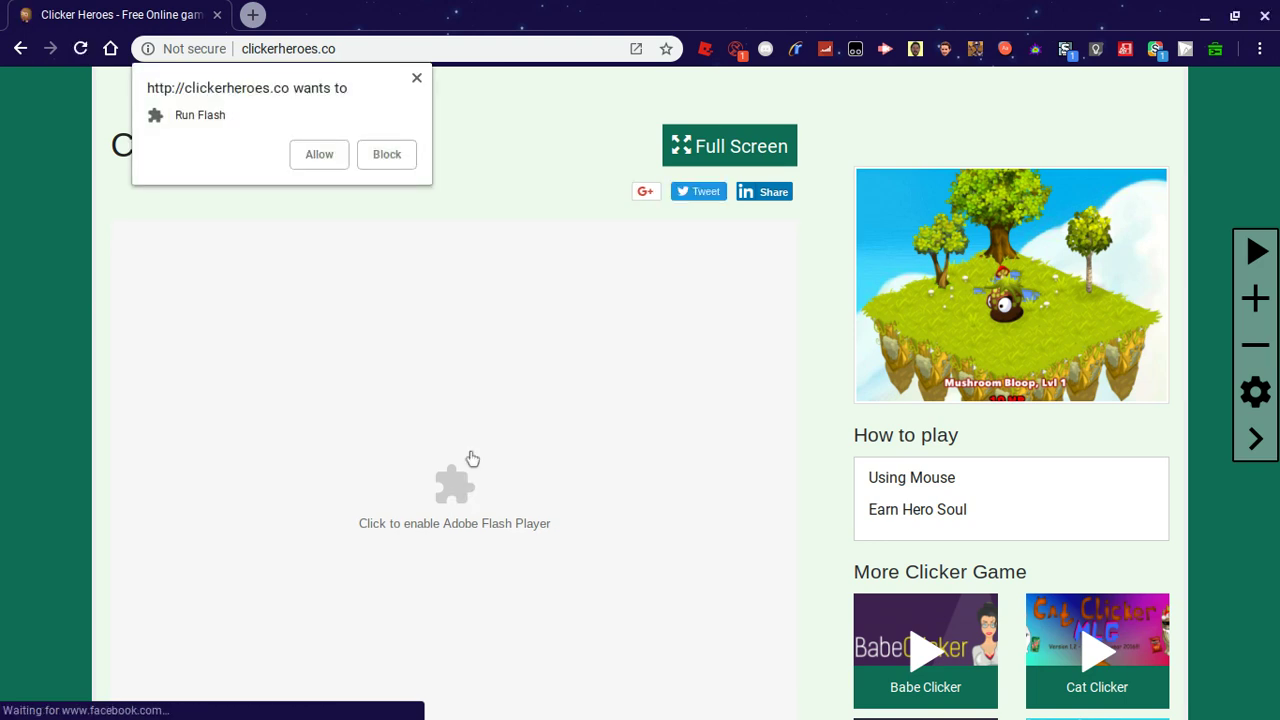
{"action": "left_click", "coordinate": [321, 158]}
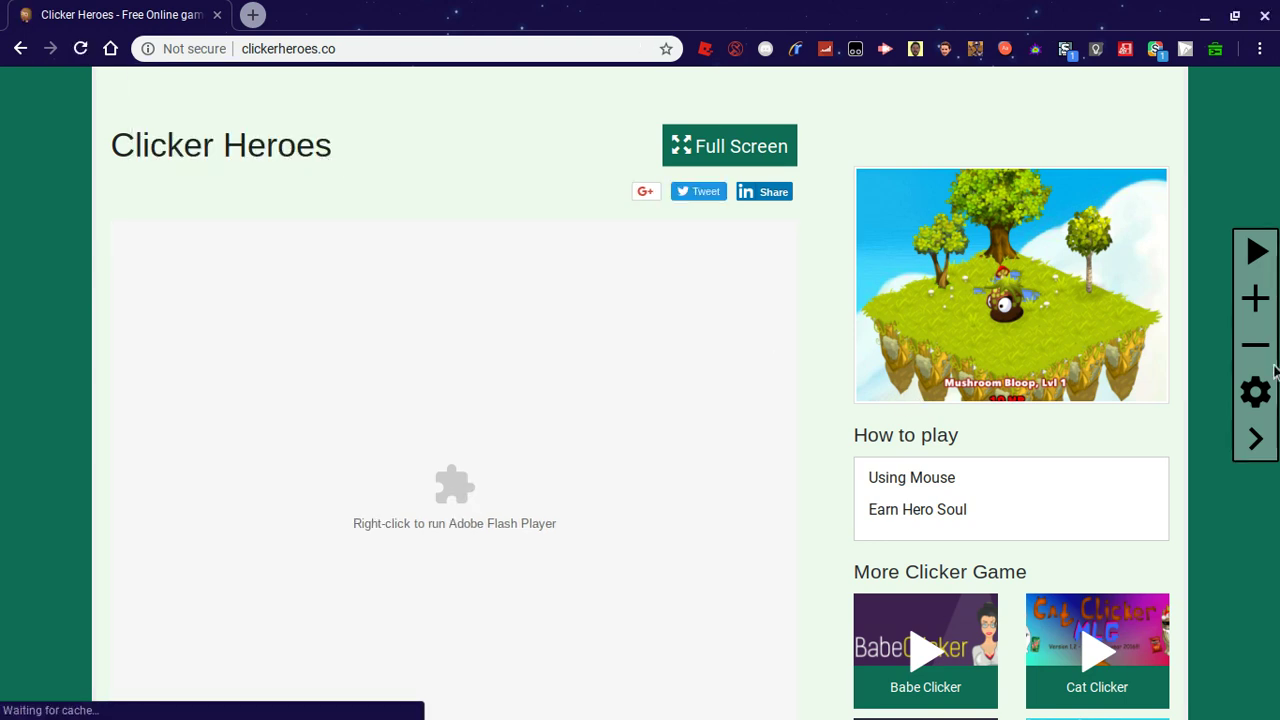
{"action": "left_click", "coordinate": [1270, 437]}
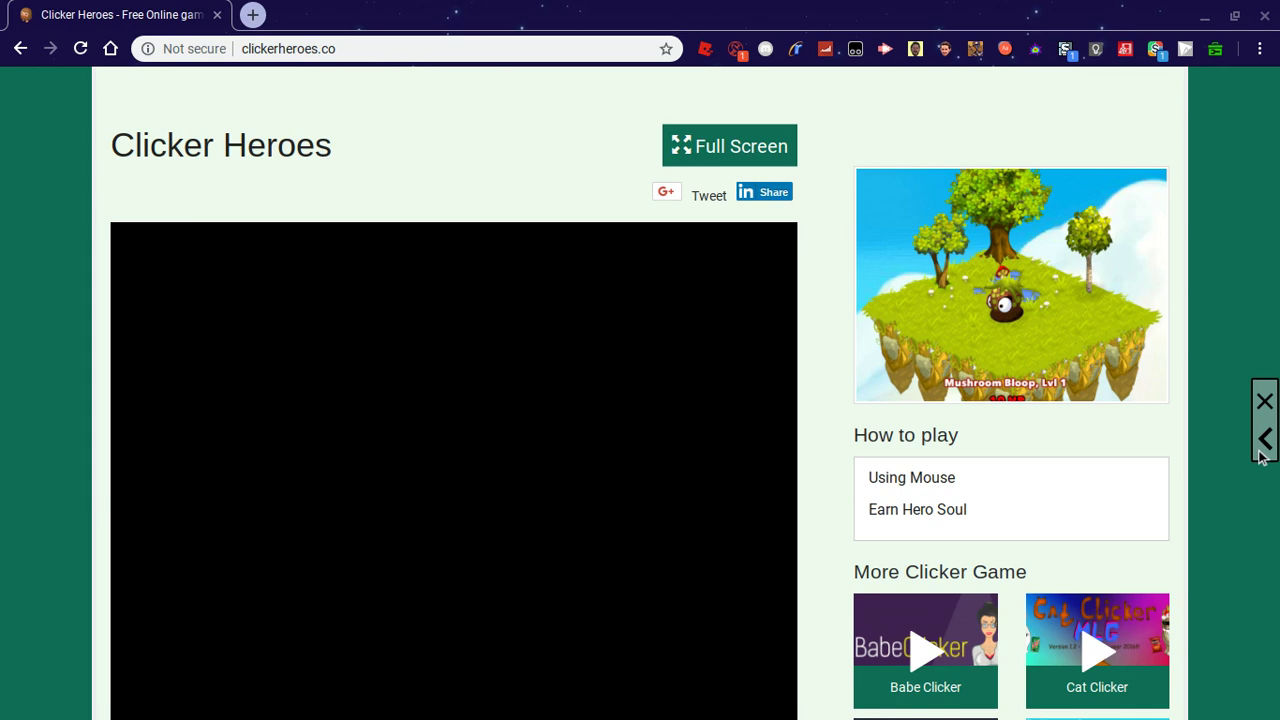
{"action": "left_click", "coordinate": [1262, 450]}
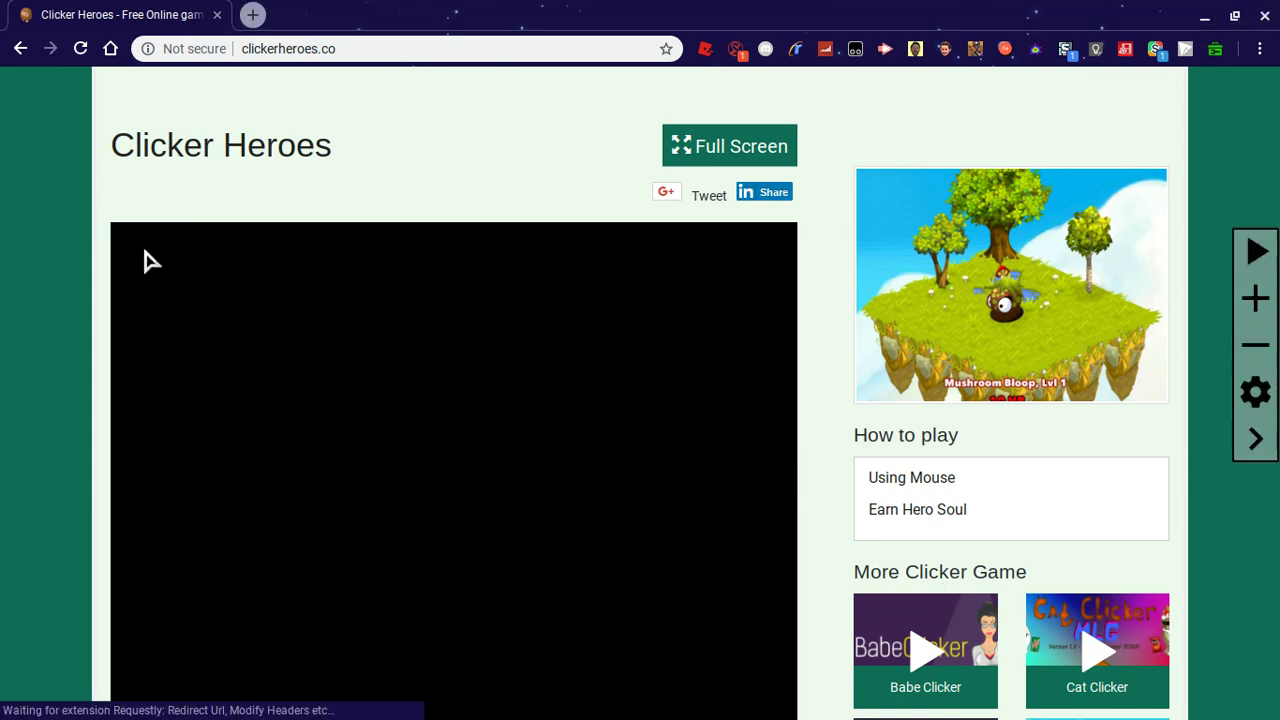
- Add an auto-click target over the Clicker Heroes game, reposition it, then remove it
{"action": "scroll", "coordinate": [450, 500], "scroll_direction": "down", "scroll_amount": 1}
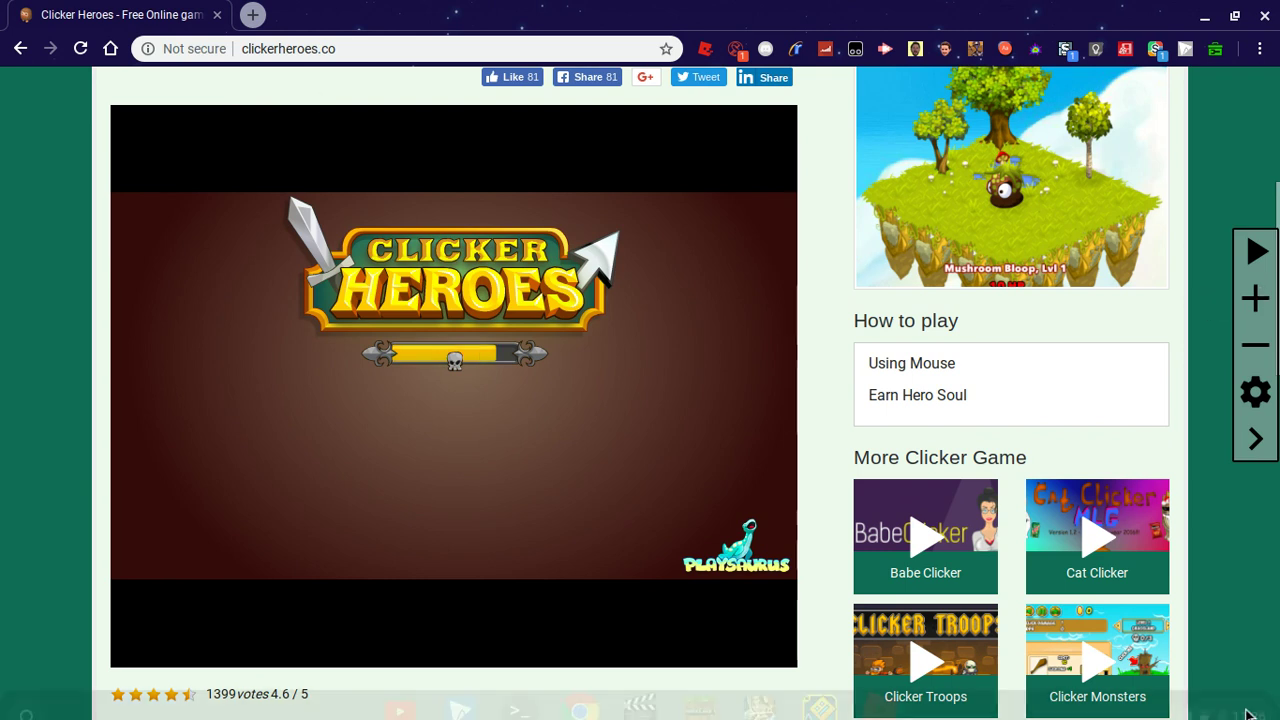
{"action": "left_click", "coordinate": [1265, 306]}
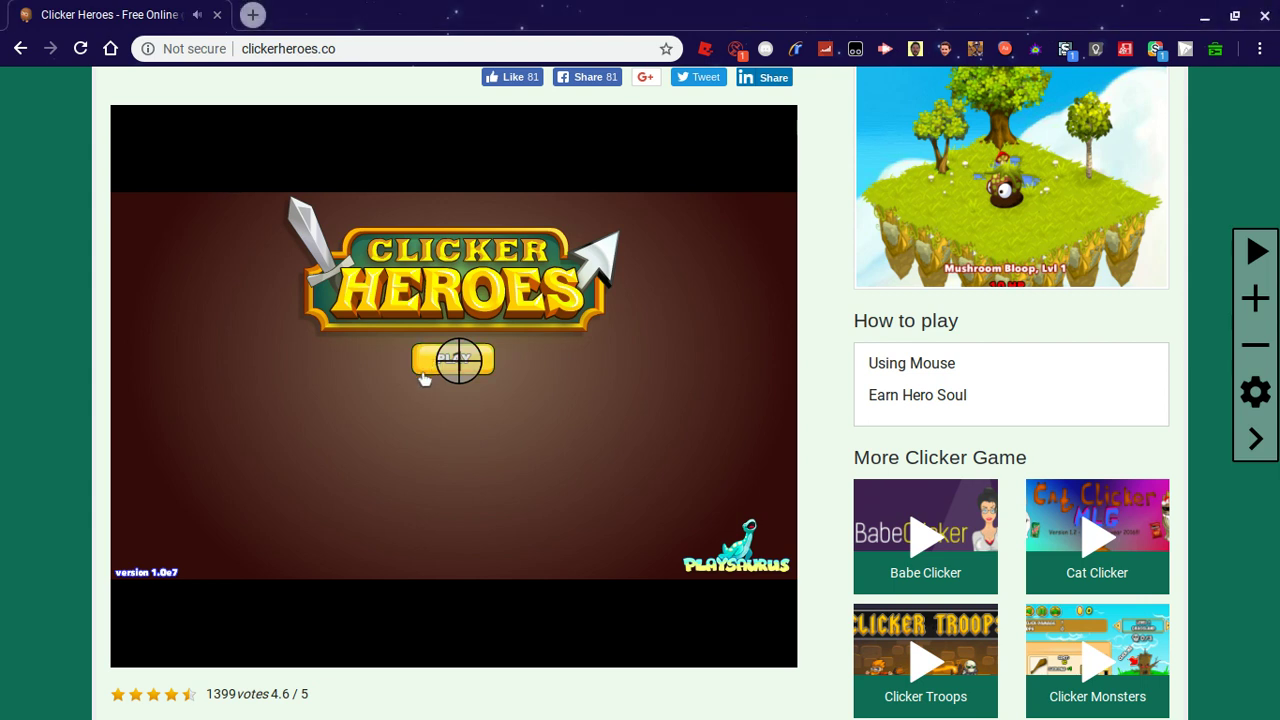
{"action": "left_click", "coordinate": [453, 359]}
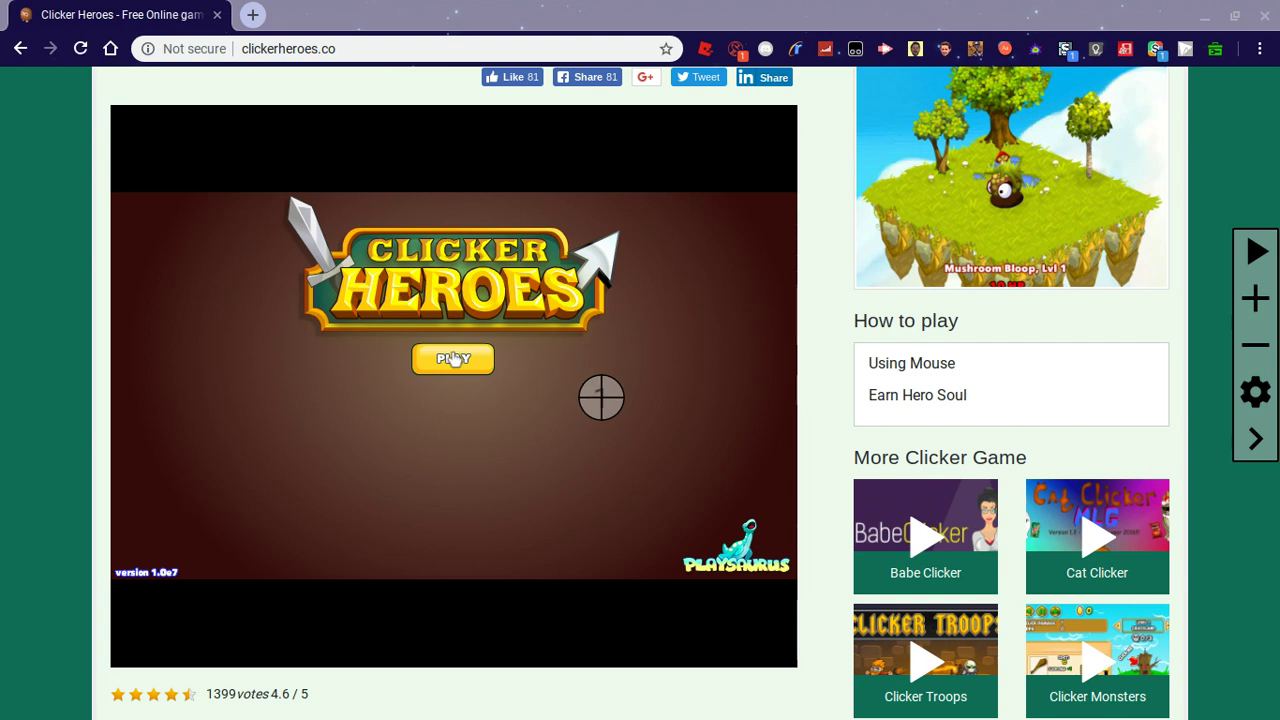
{"action": "left_click", "coordinate": [1246, 340]}
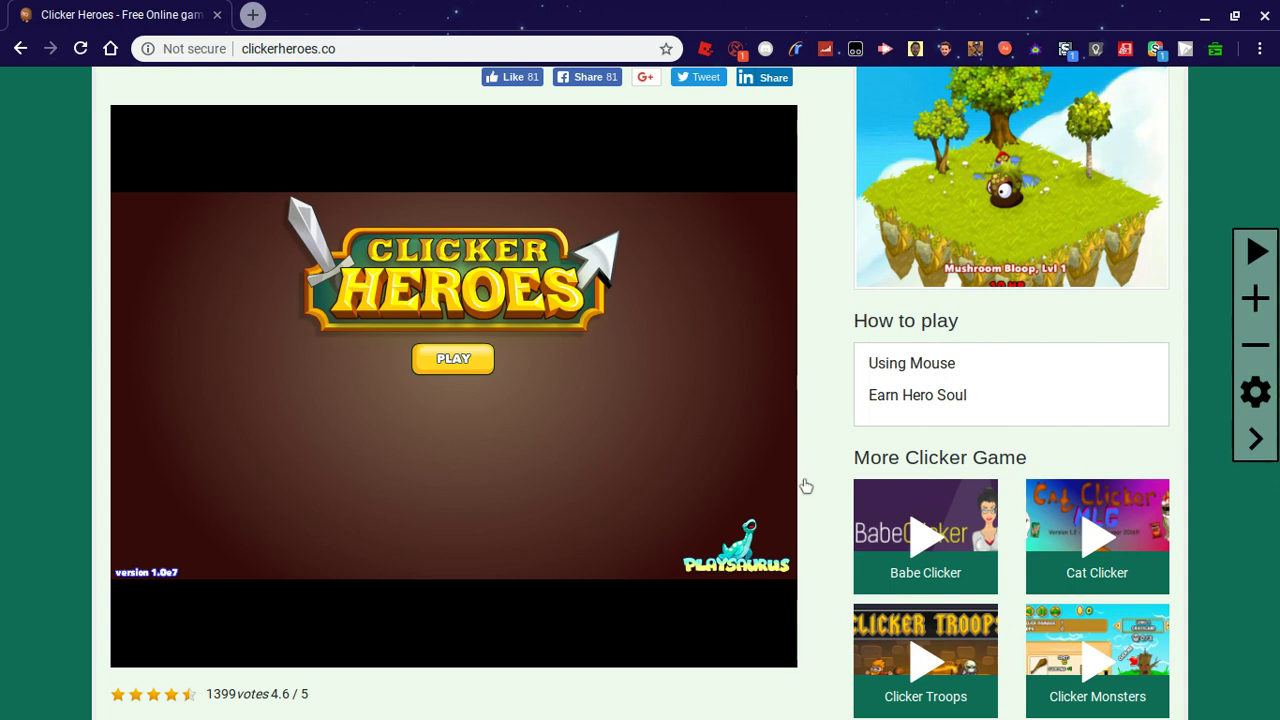
- Search Google for 'click test' in a new tab and close the Clicker Heroes tab
{"action": "left_click", "coordinate": [253, 14]}
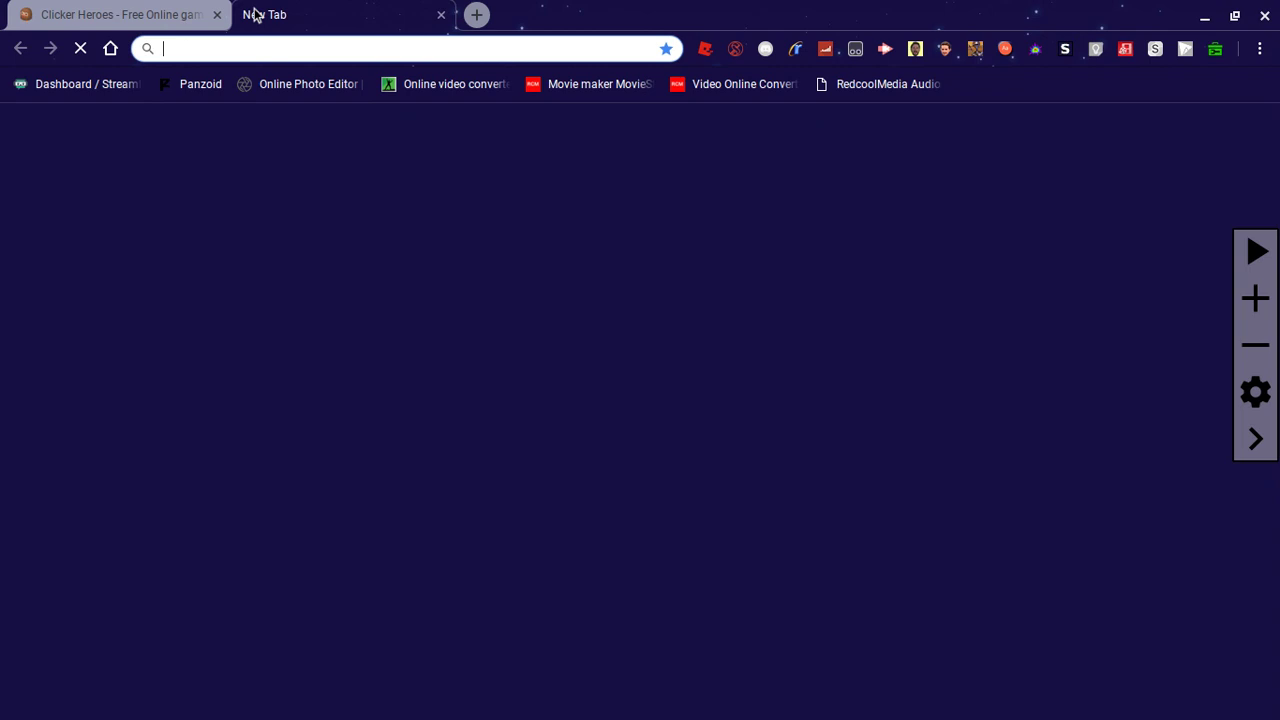
{"action": "type", "text": "cli"}
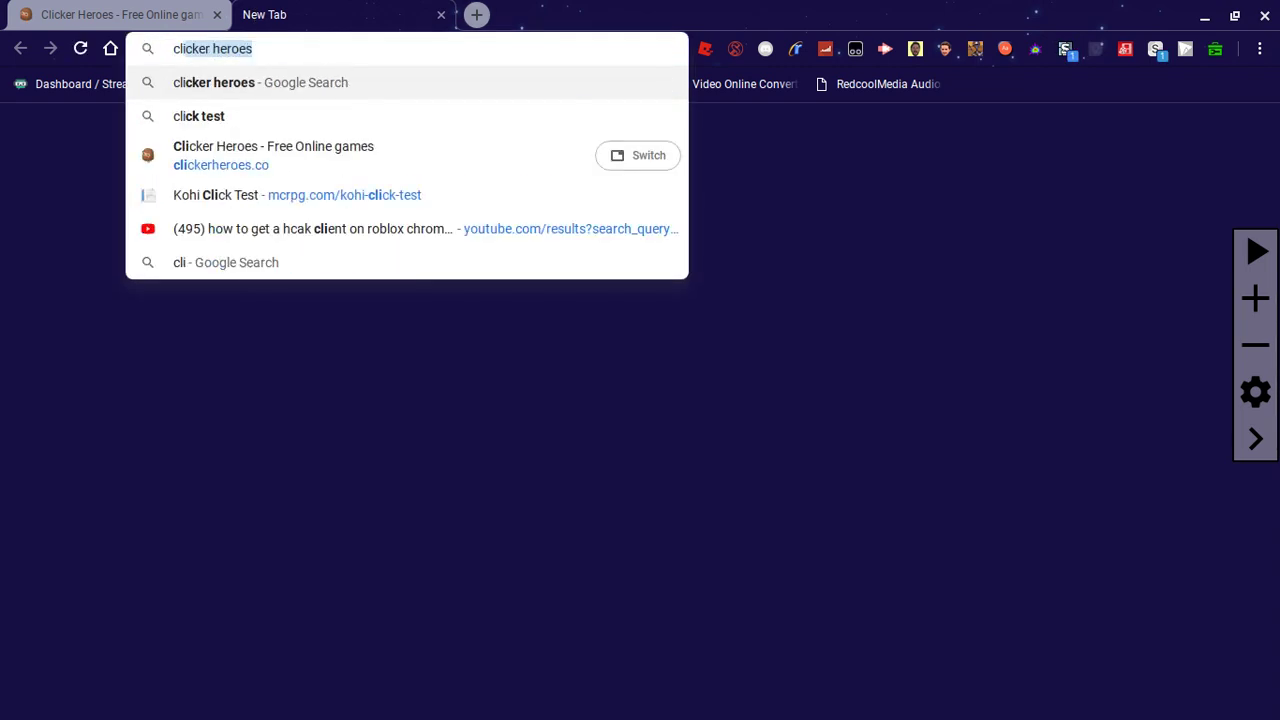
{"action": "type", "text": "ck"}
{"action": "left_click", "coordinate": [237, 110]}
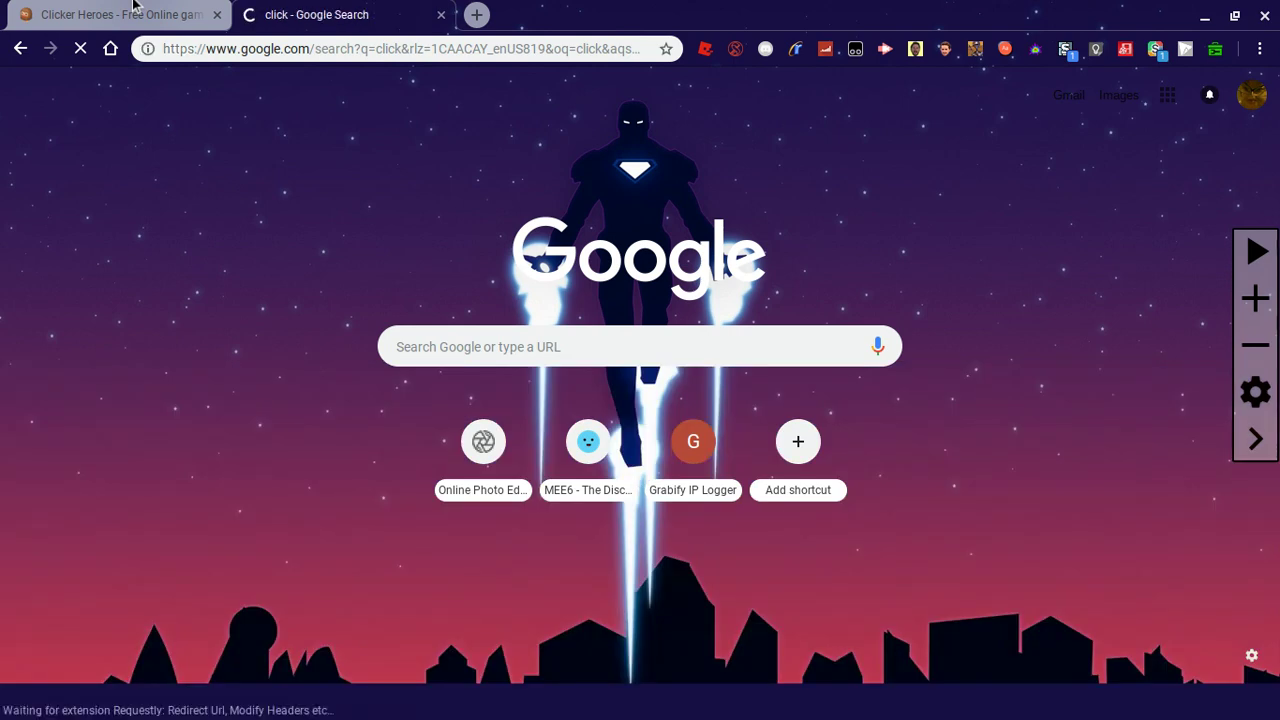
{"action": "left_click", "coordinate": [217, 14]}
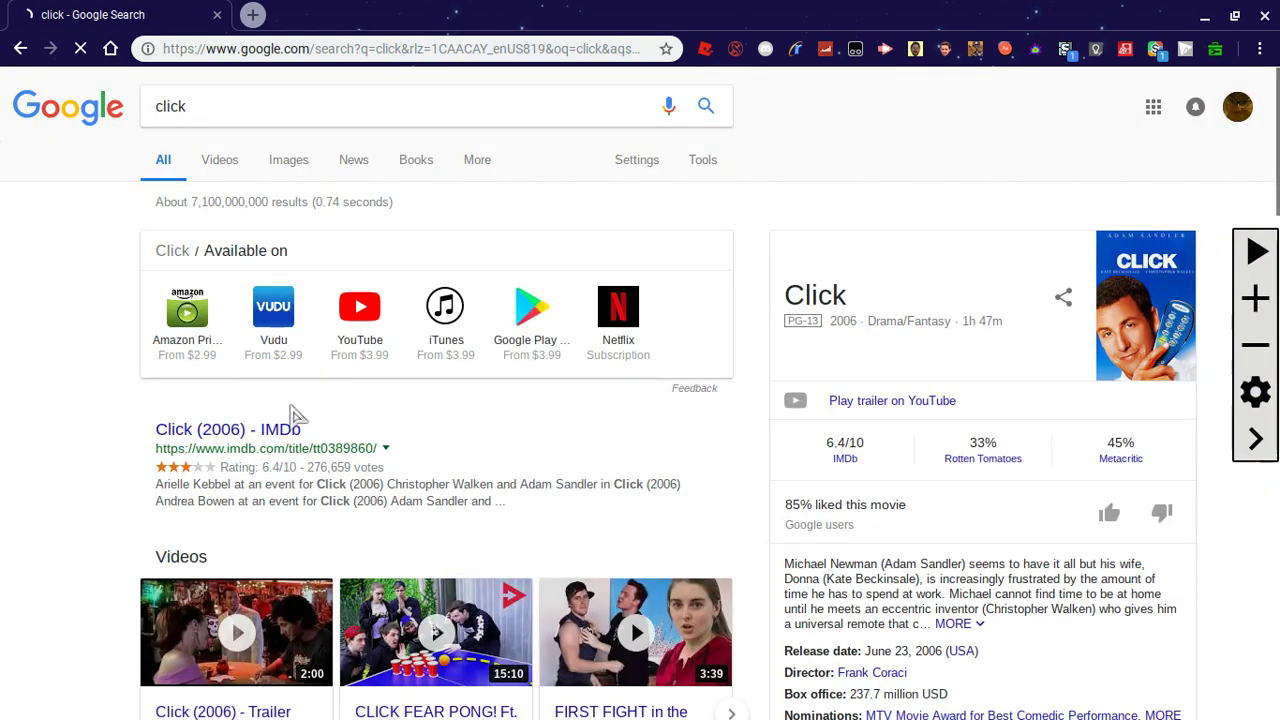
{"action": "left_click", "coordinate": [259, 111]}
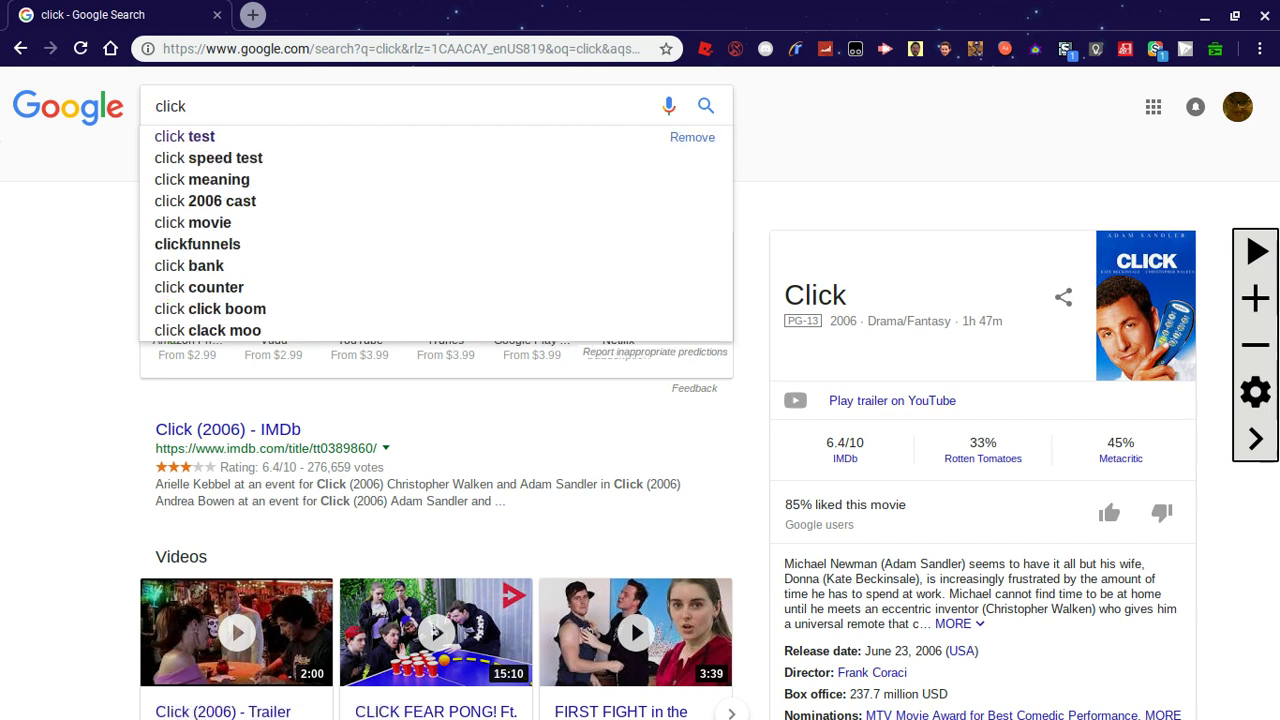
{"action": "type", "text": "test"}
{"action": "key", "text": "Return"}
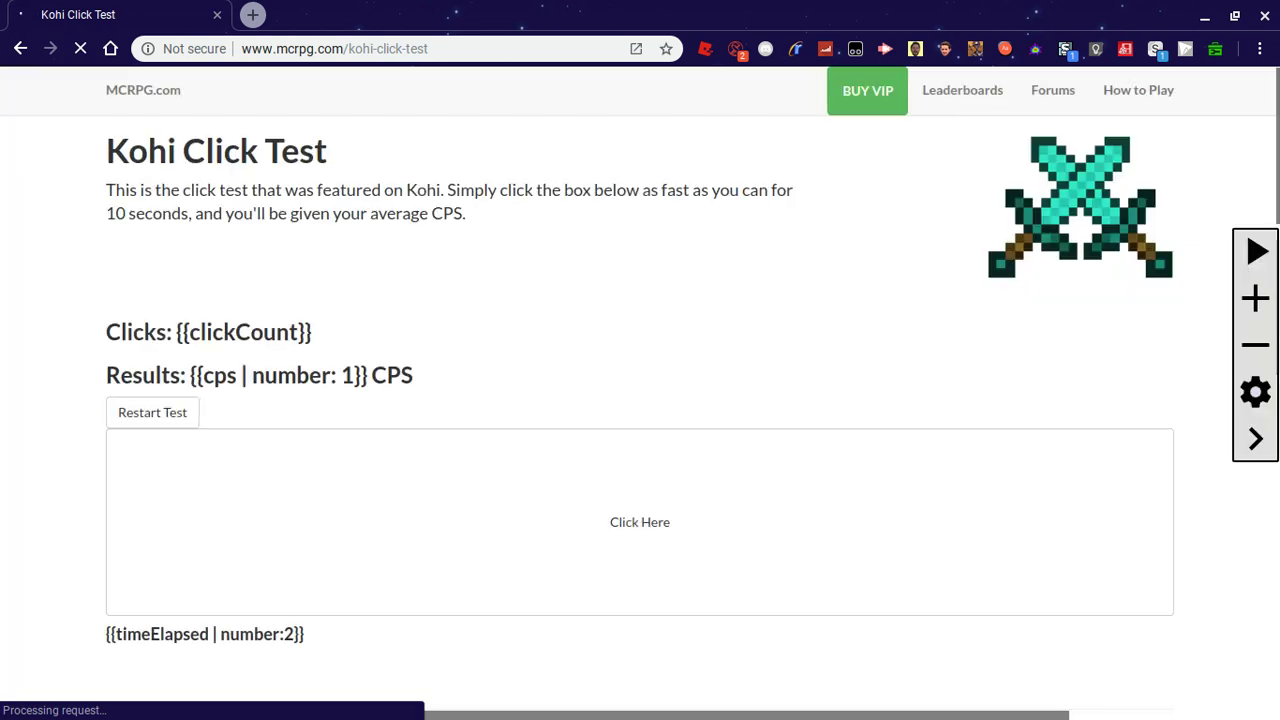
- Auto-click the Kohi Click Test's Click Here box with an overlay target, then close Chrome
{"action": "left_click", "coordinate": [1256, 298]}
{"action": "mouse_move", "coordinate": [1208, 249]}
{"action": "left_mouse_down"}
{"action": "mouse_move", "coordinate": [686, 414]}
{"action": "mouse_move", "coordinate": [643, 402]}
{"action": "left_mouse_up"}
{"action": "left_click", "coordinate": [1256, 252]}
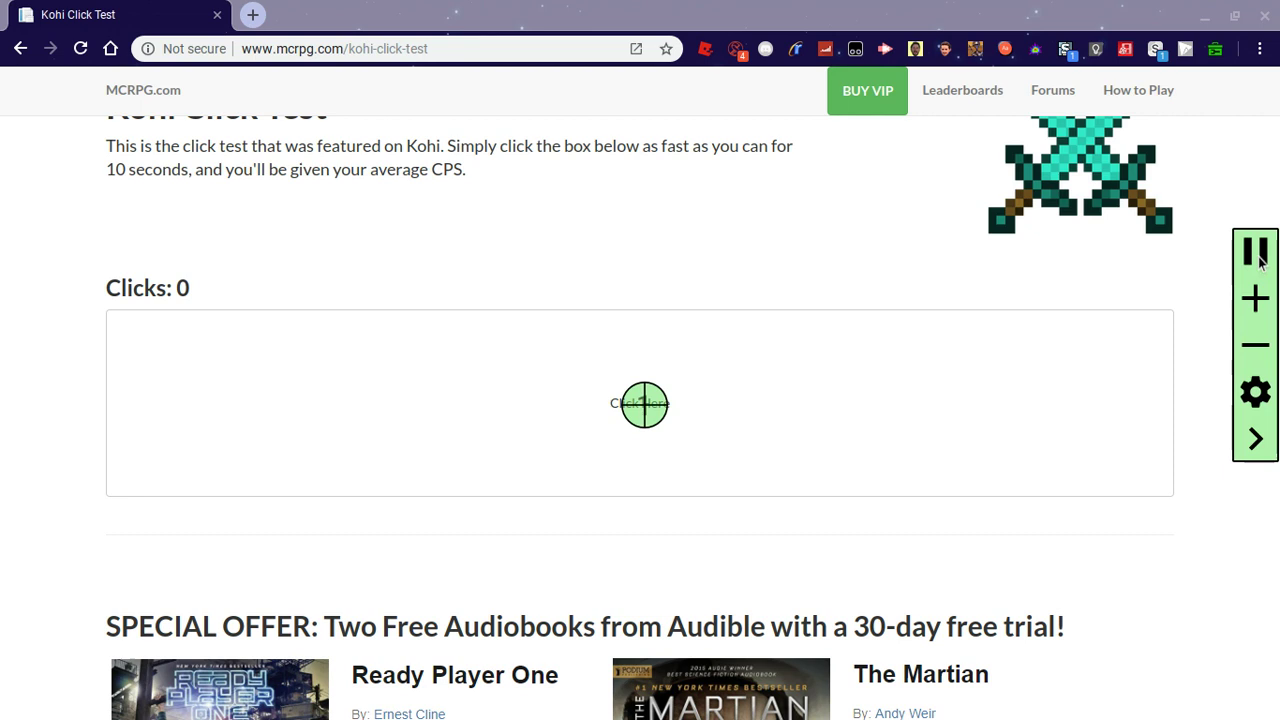
{"action": "left_click", "coordinate": [1257, 256]}
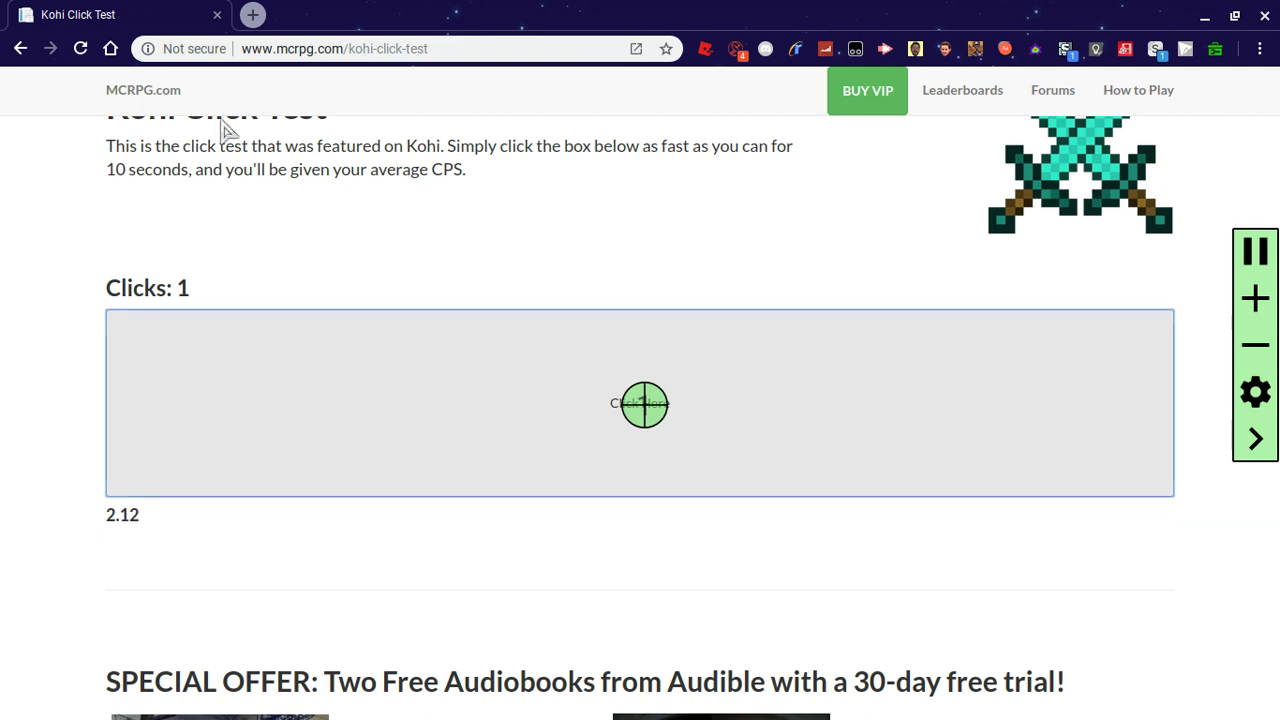
{"action": "left_click", "coordinate": [1264, 8]}
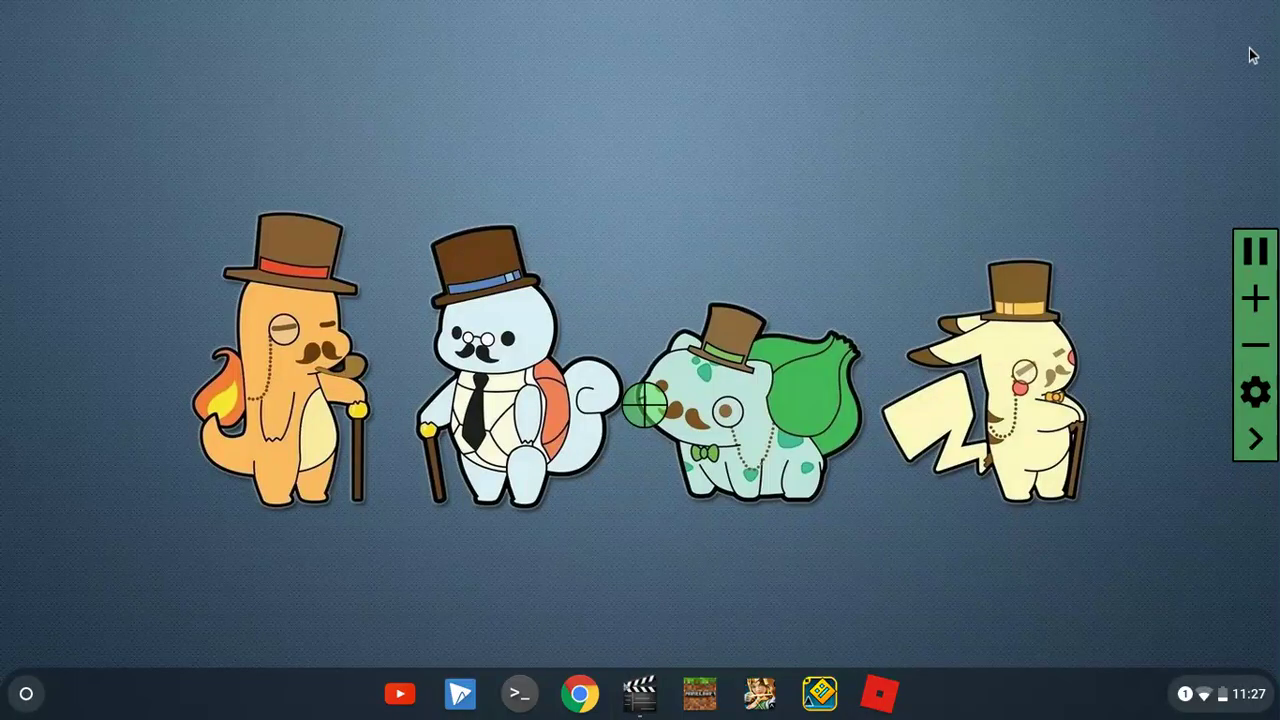
- Launch Geometry Dash and open the Unnamed 18 level from My Levels in the editor
{"action": "left_click", "coordinate": [834, 700]}
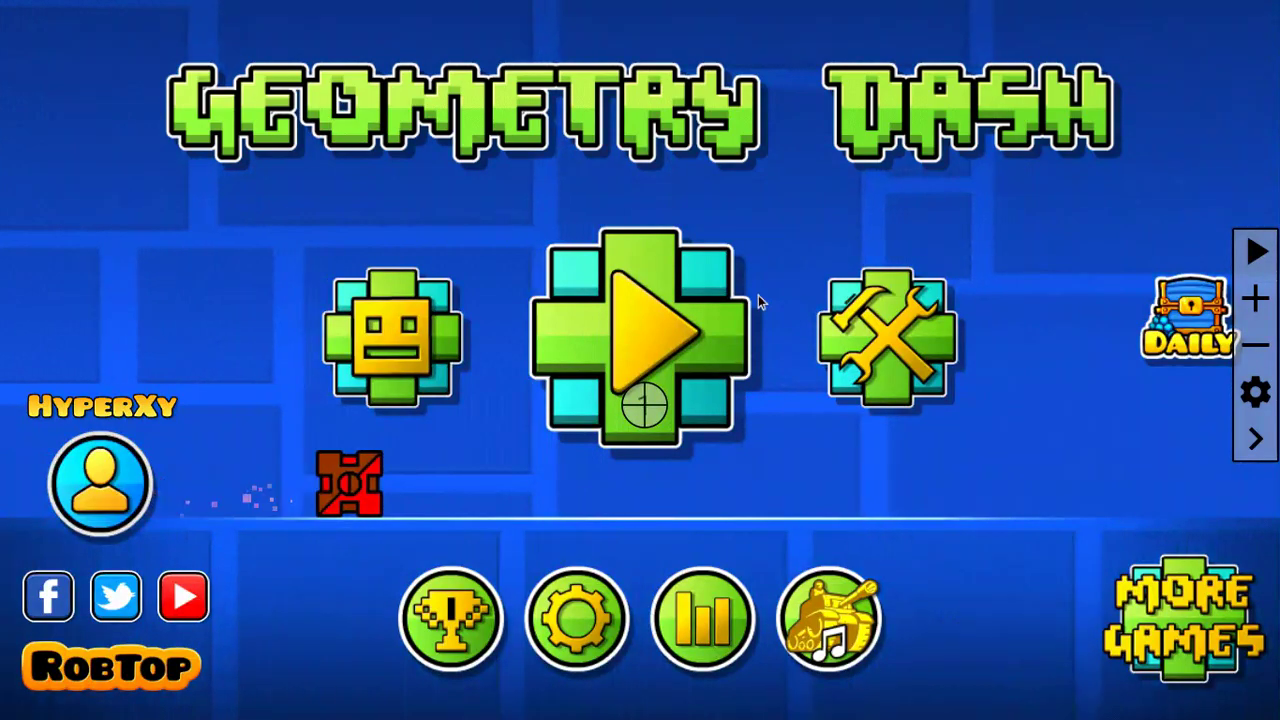
{"action": "left_click", "coordinate": [868, 330]}
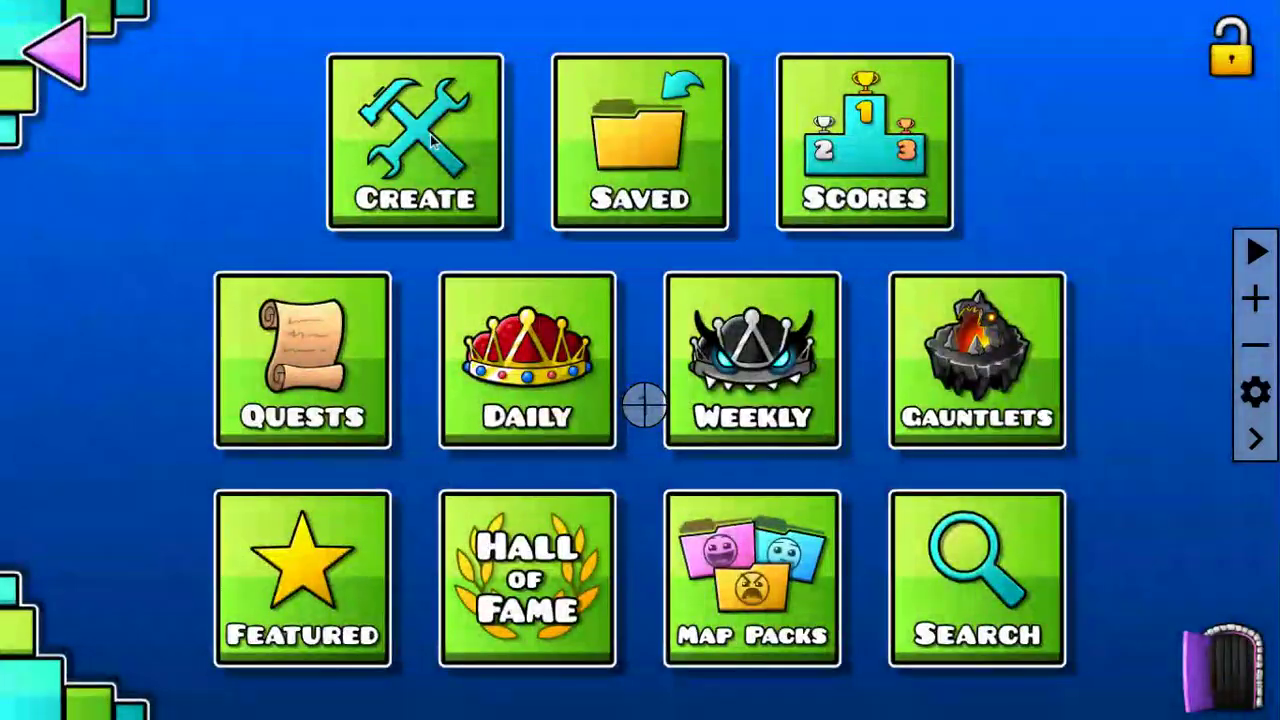
{"action": "left_click", "coordinate": [431, 139]}
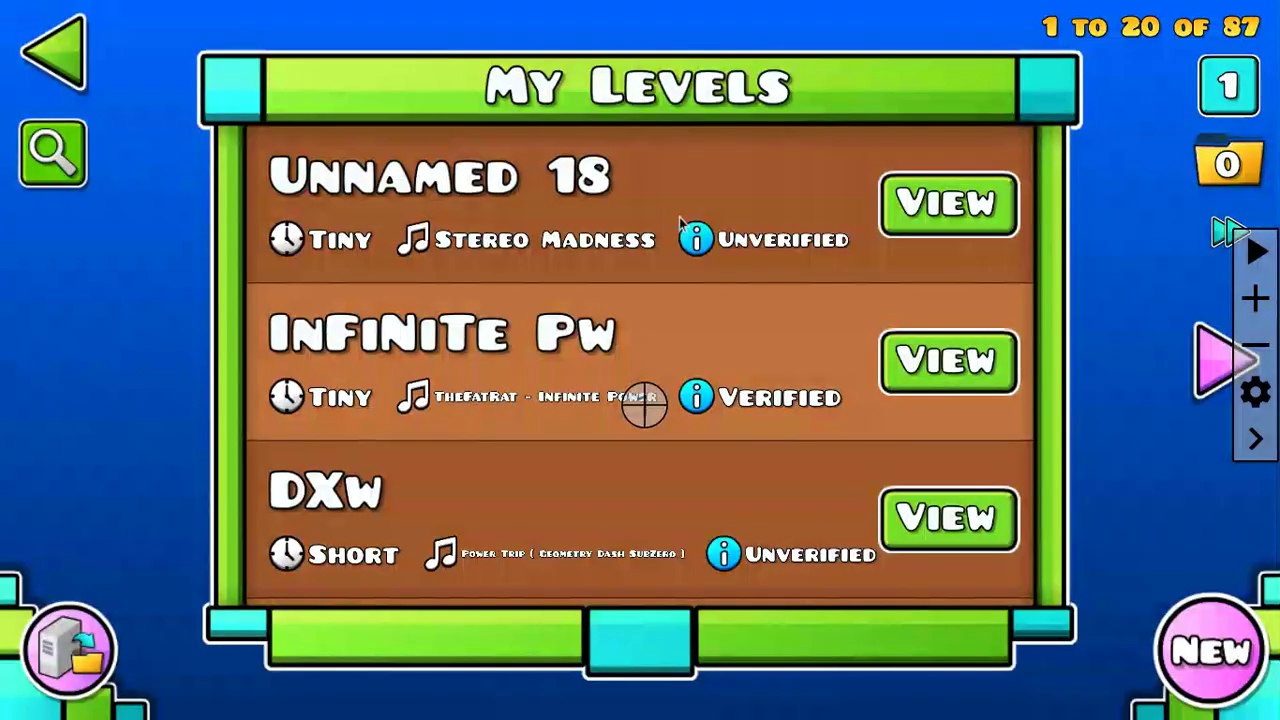
{"action": "left_click", "coordinate": [946, 205]}
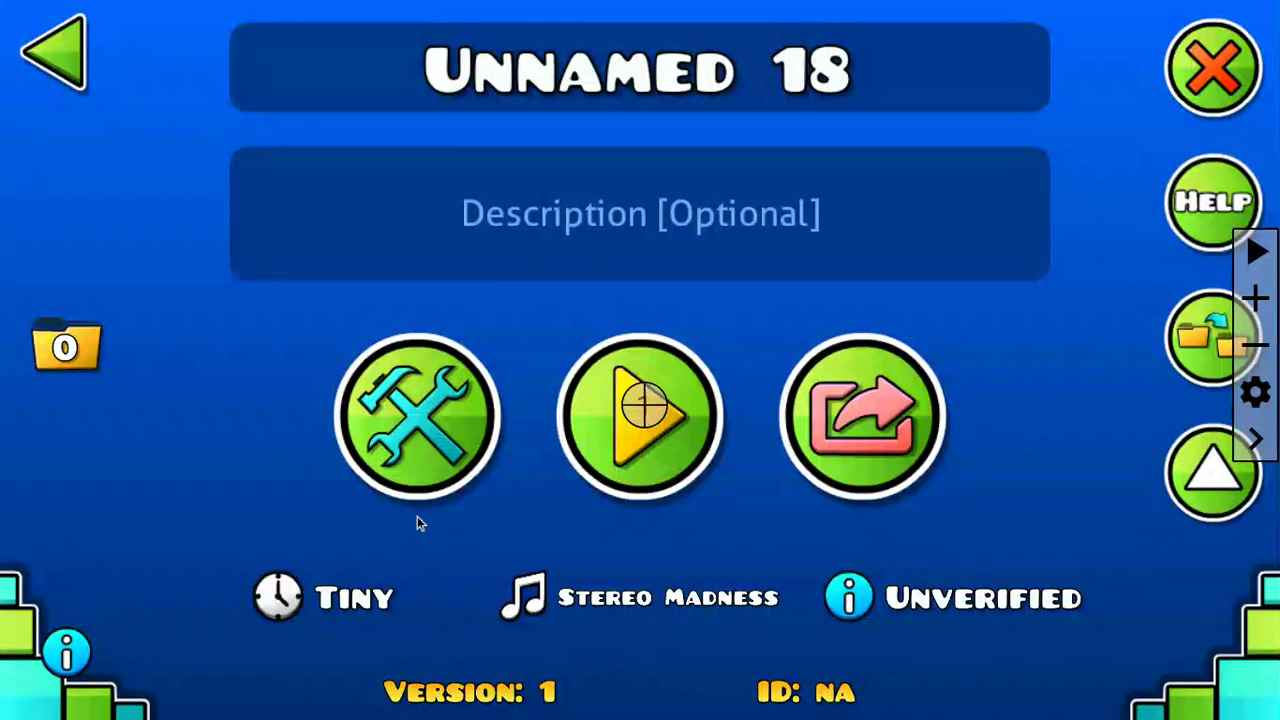
{"action": "left_click", "coordinate": [647, 375]}
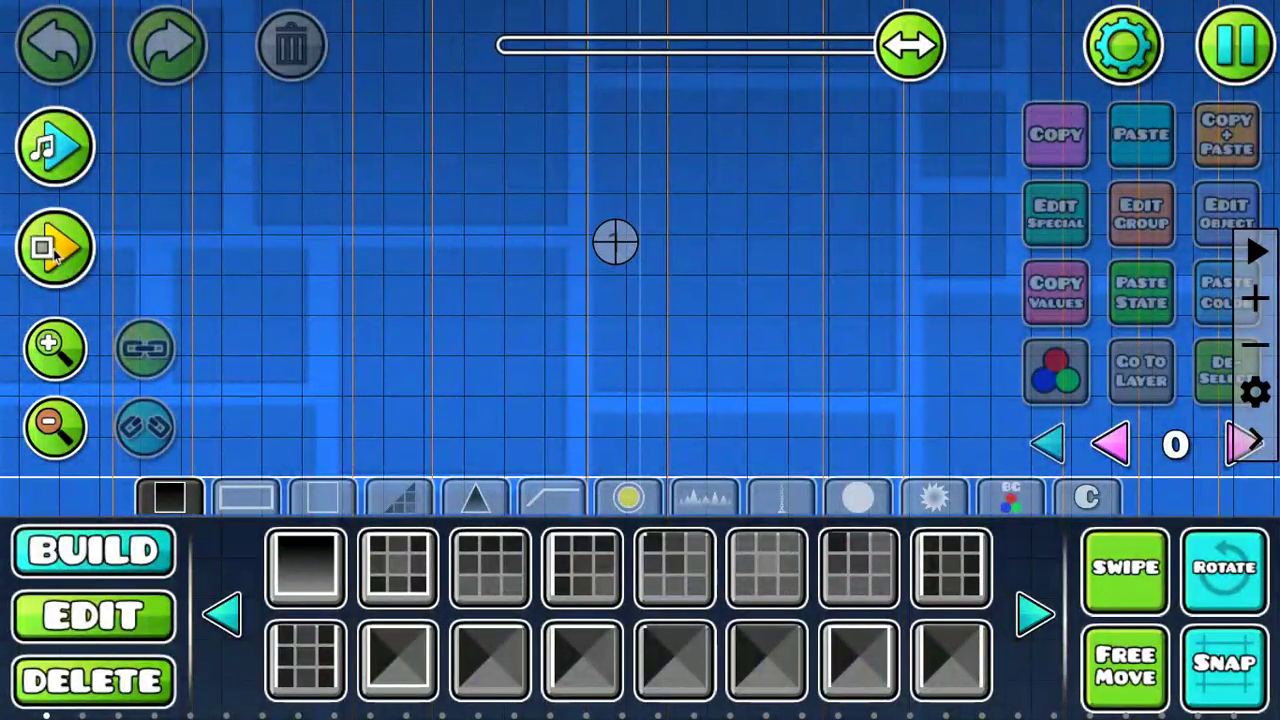
- After a brief test run, set the level to wave mode in Settings and start a playtest
{"action": "left_click", "coordinate": [55, 250]}
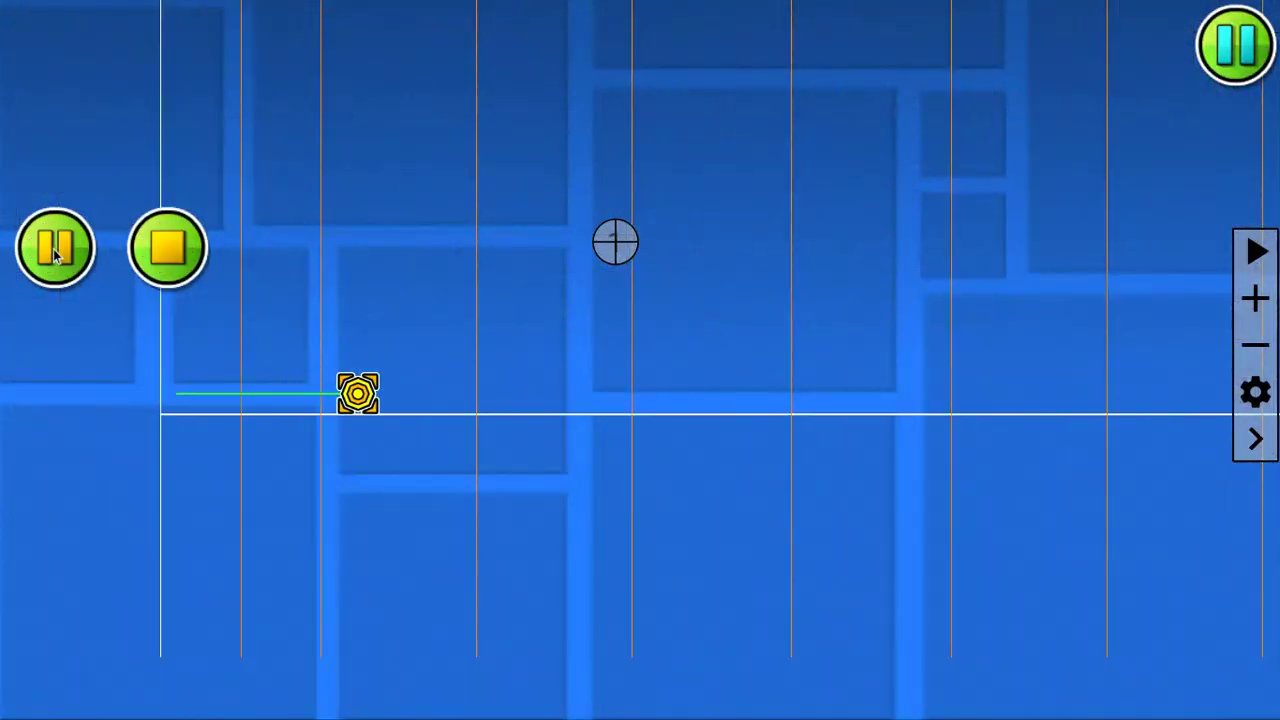
{"action": "left_click", "coordinate": [150, 257]}
{"action": "left_click", "coordinate": [1155, 42]}
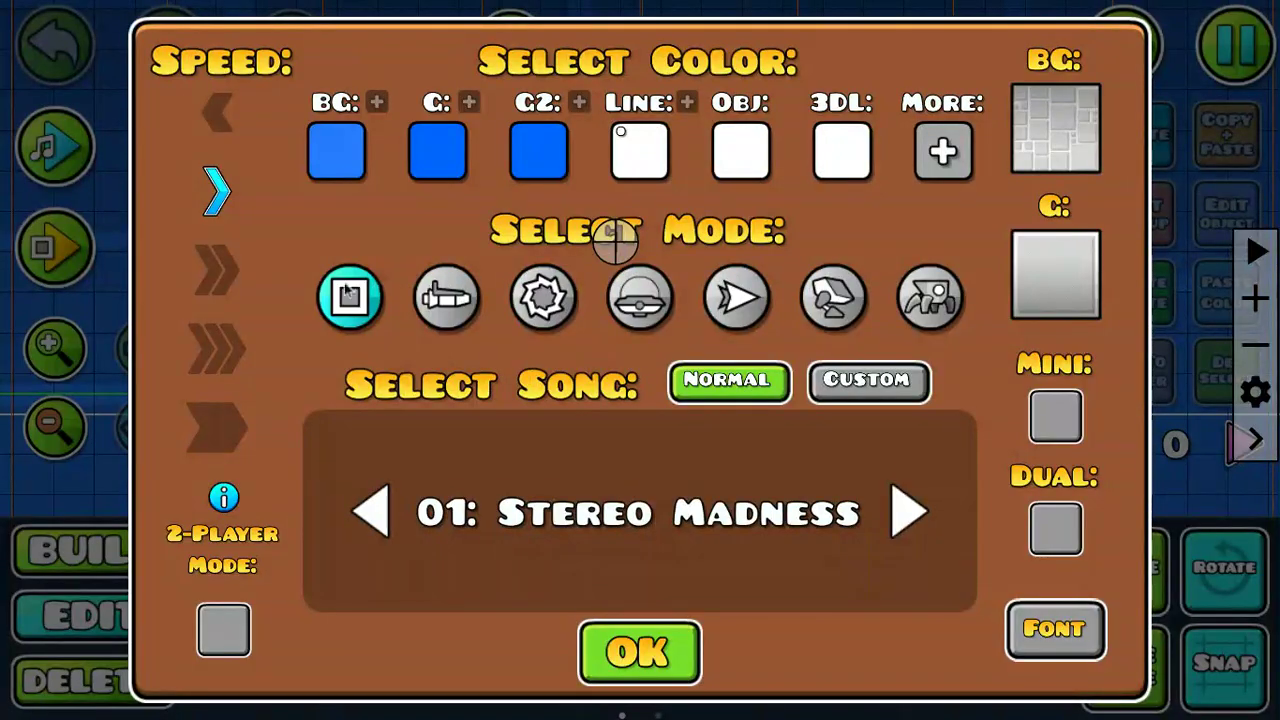
{"action": "left_click", "coordinate": [665, 648]}
{"action": "left_click", "coordinate": [62, 258]}
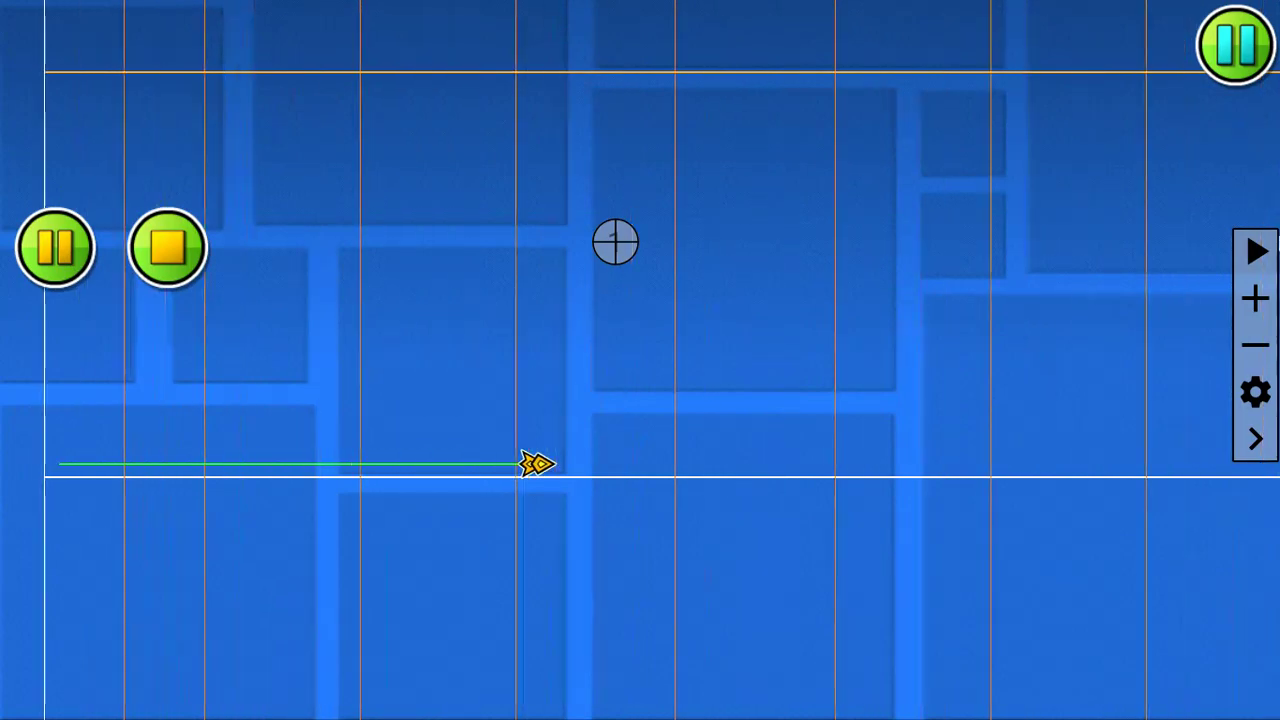
- Start the overlay's auto-clicking so the wave ship thrusts and zigzags up off the floor
{"action": "left_click", "coordinate": [1264, 253]}
{"action": "key", "text": "space"}
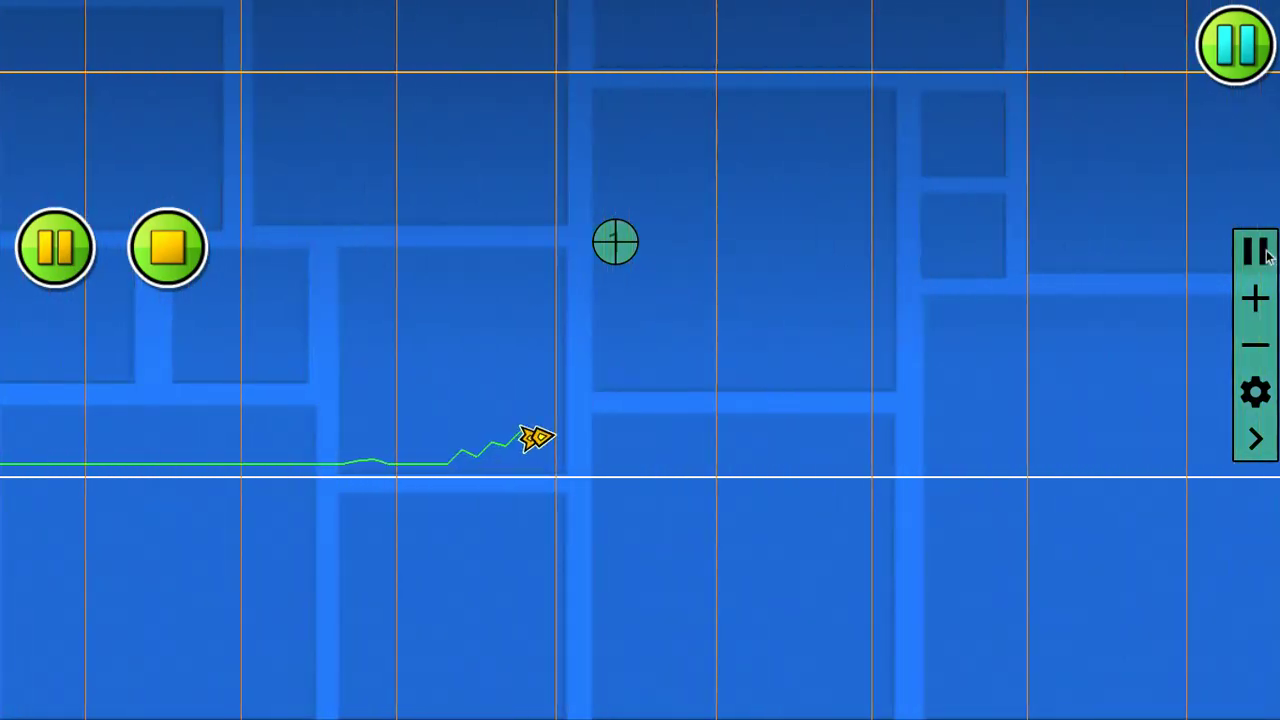
{"action": "key", "text": "space"}
{"action": "key", "text": "space"}
{"action": "key", "text": "space"}
{"action": "key", "text": "space"}
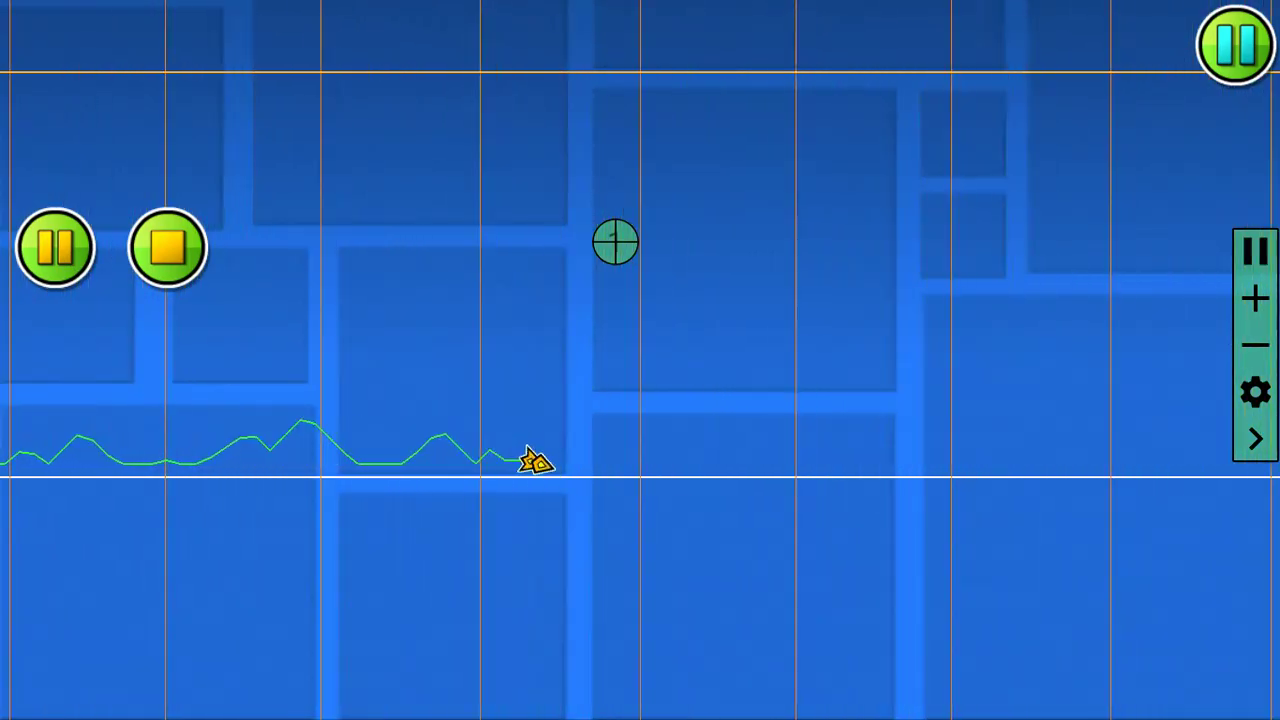
{"action": "key", "text": "space"}
{"action": "key", "text": "space"}
{"action": "key", "text": "space"}
{"action": "key", "text": "space"}
{"action": "key", "text": "space"}
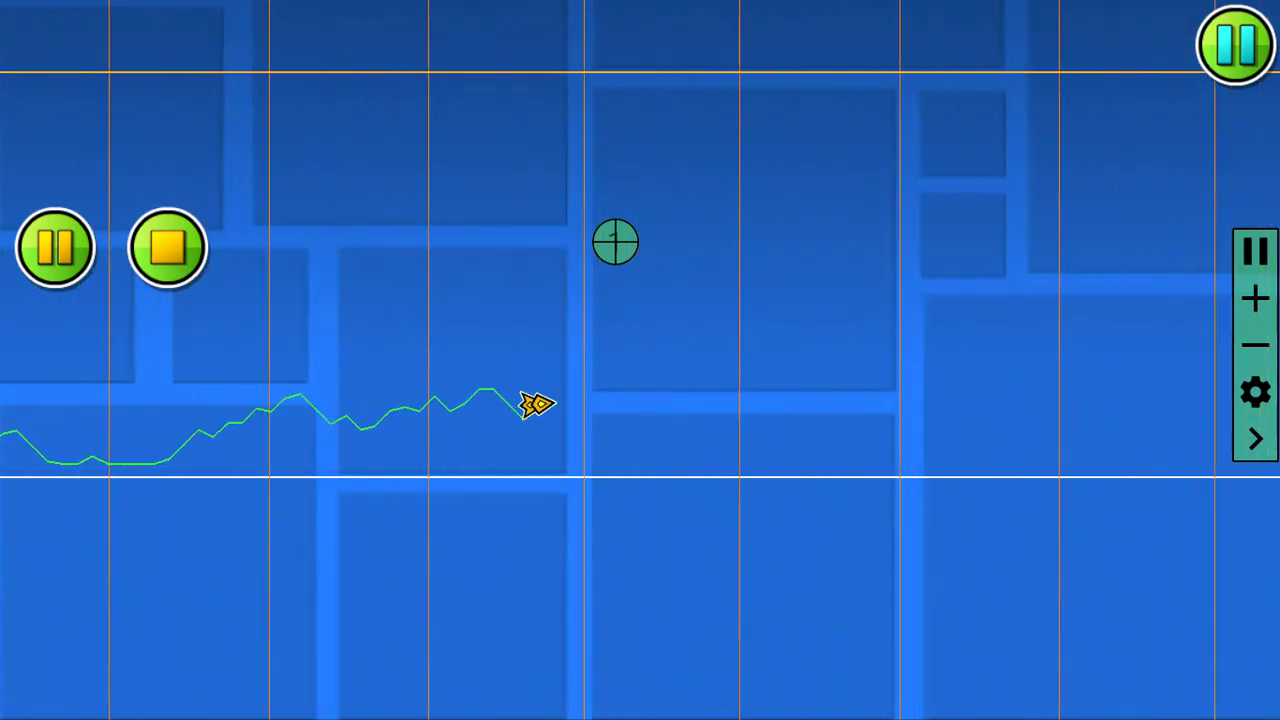
{"action": "key", "text": "space"}
{"action": "key", "text": "space"}
{"action": "key", "text": "space"}
{"action": "key", "text": "space"}
{"action": "key", "text": "space"}
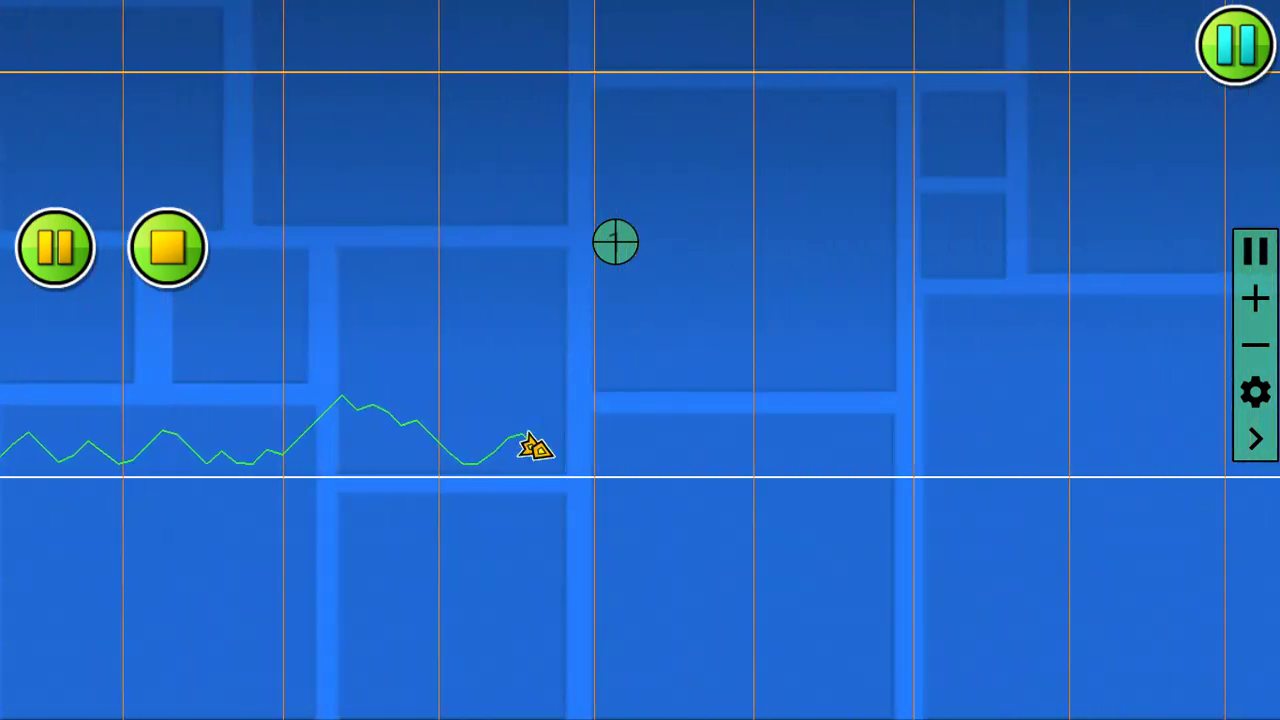
{"action": "key", "text": "space"}
{"action": "key", "text": "space"}
{"action": "key", "text": "space"}
{"action": "key", "text": "space"}
{"action": "key", "text": "space"}
{"action": "key", "text": "space"}
{"action": "key", "text": "space"}
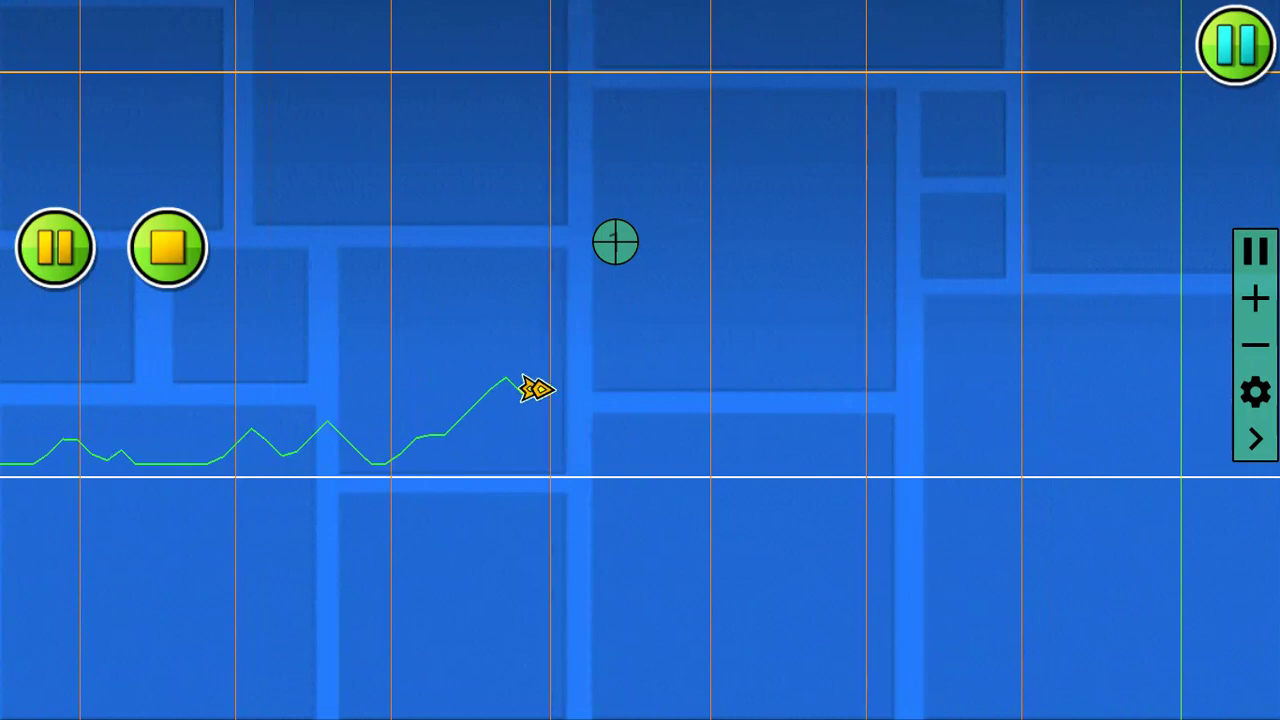
{"action": "key", "text": "space"}
{"action": "key", "text": "space"}
{"action": "key", "text": "space"}
{"action": "key", "text": "space"}
{"action": "key", "text": "space"}
{"action": "key", "text": "space"}
{"action": "key", "text": "space"}
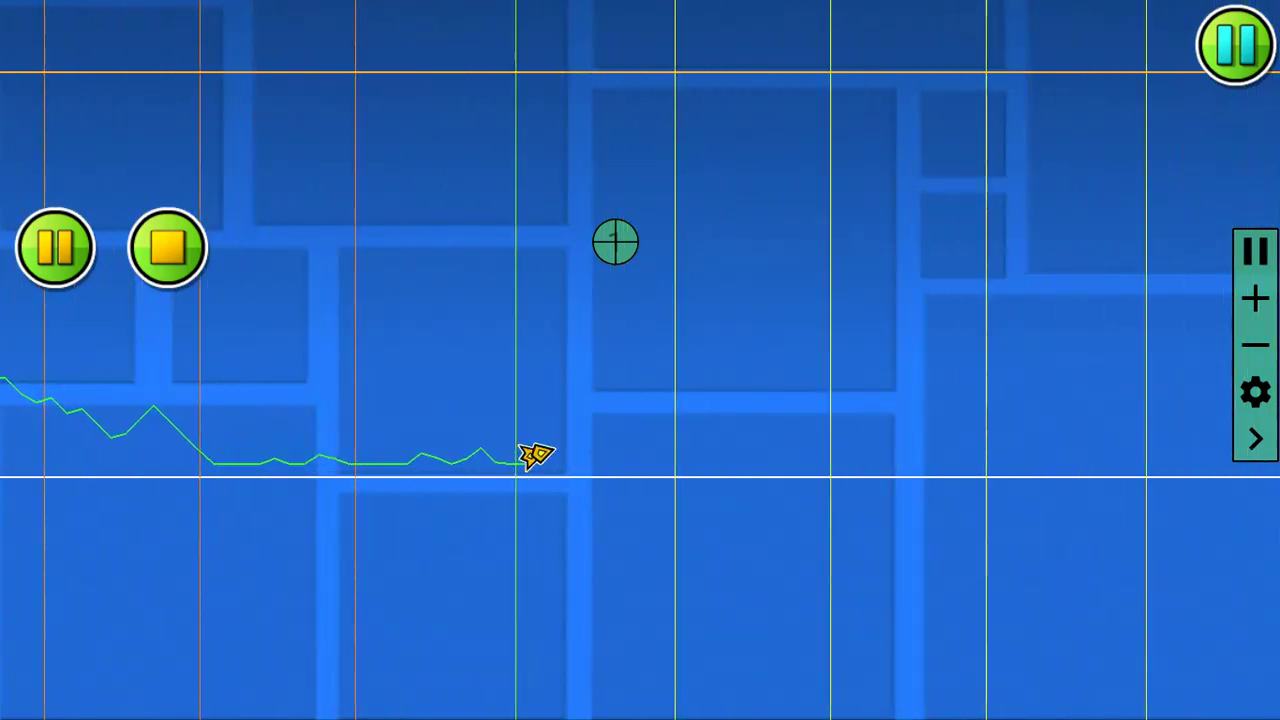
{"action": "key", "text": "space"}
{"action": "key", "text": "space"}
{"action": "key", "text": "space"}
{"action": "key", "text": "space"}
{"action": "key", "text": "space"}
{"action": "key", "text": "space"}
{"action": "key", "text": "space"}
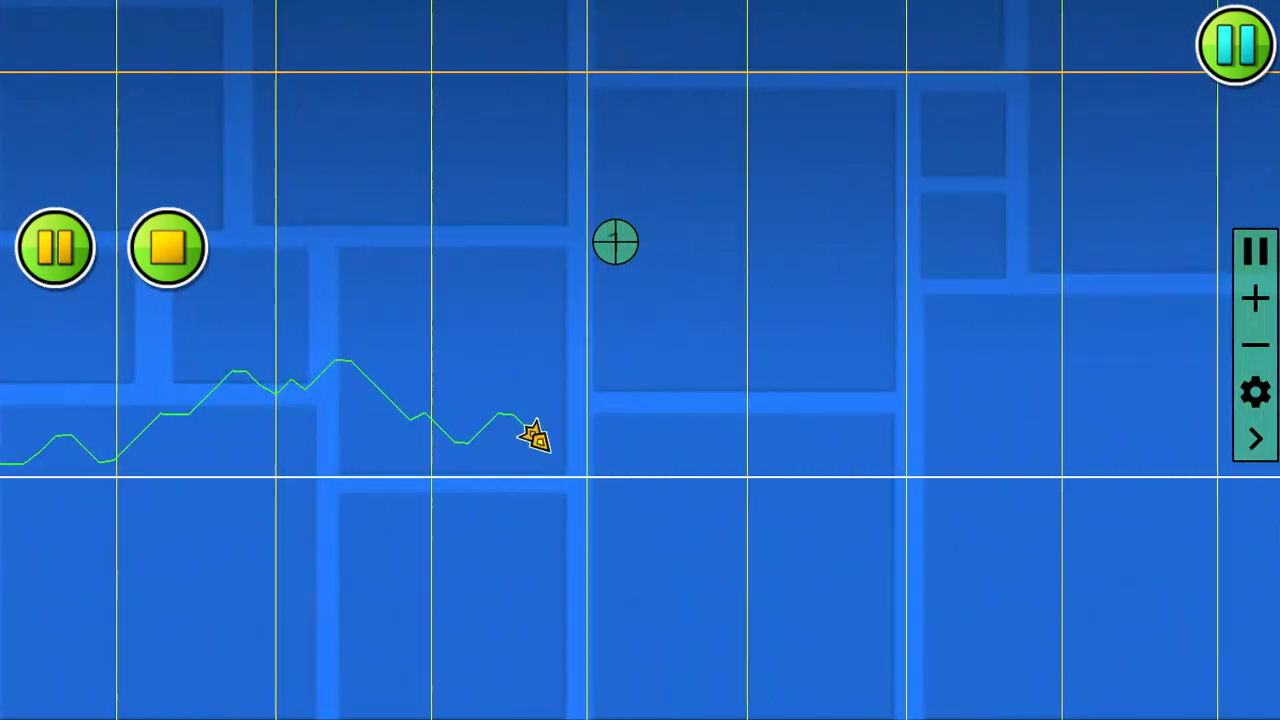
{"action": "key", "text": "space"}
{"action": "key", "text": "space"}
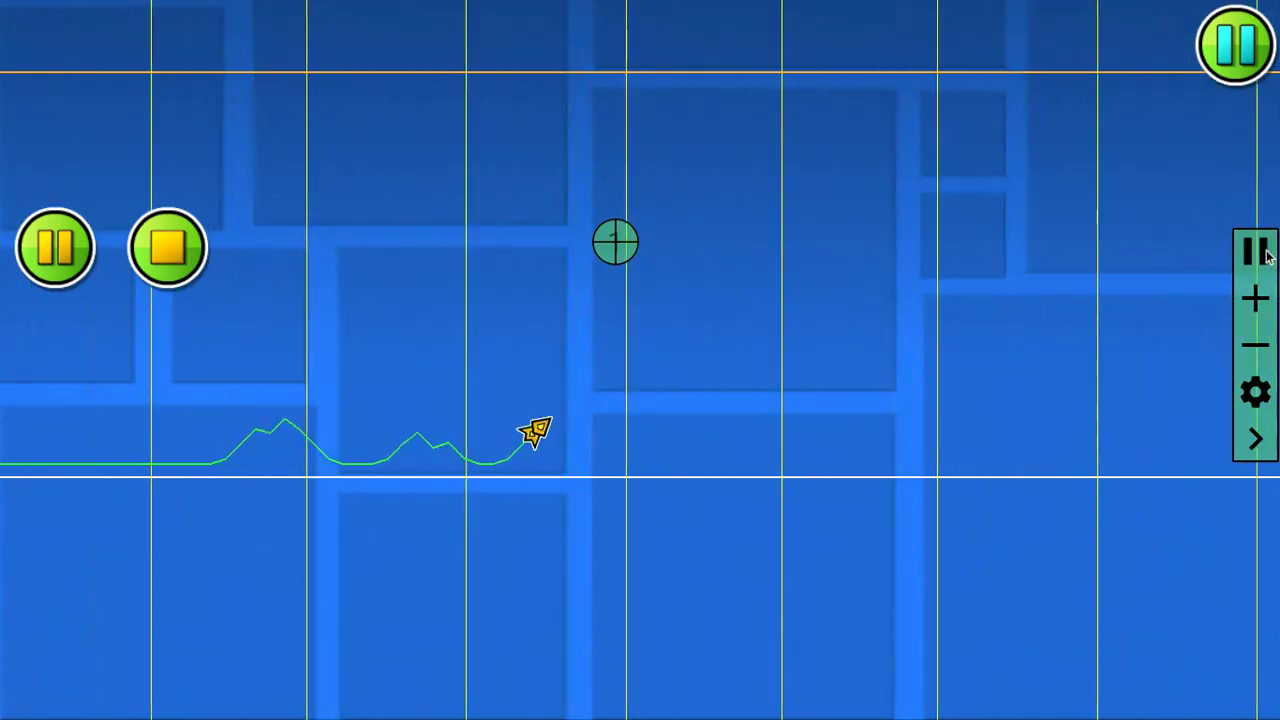
{"action": "key", "text": "space"}
{"action": "key", "text": "space"}
{"action": "key", "text": "space"}
{"action": "key", "text": "space"}
{"action": "key", "text": "space"}
{"action": "key", "text": "space"}
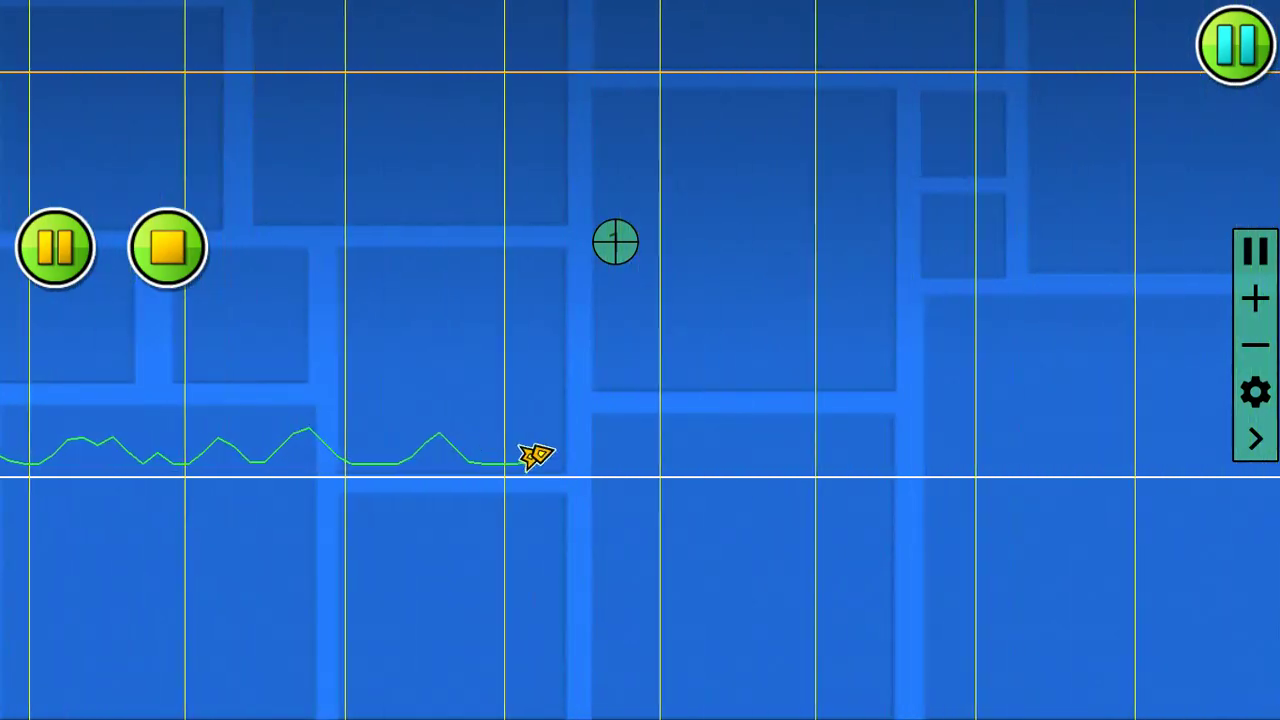
{"action": "key", "text": "space"}
{"action": "key", "text": "space"}
{"action": "key", "text": "space"}
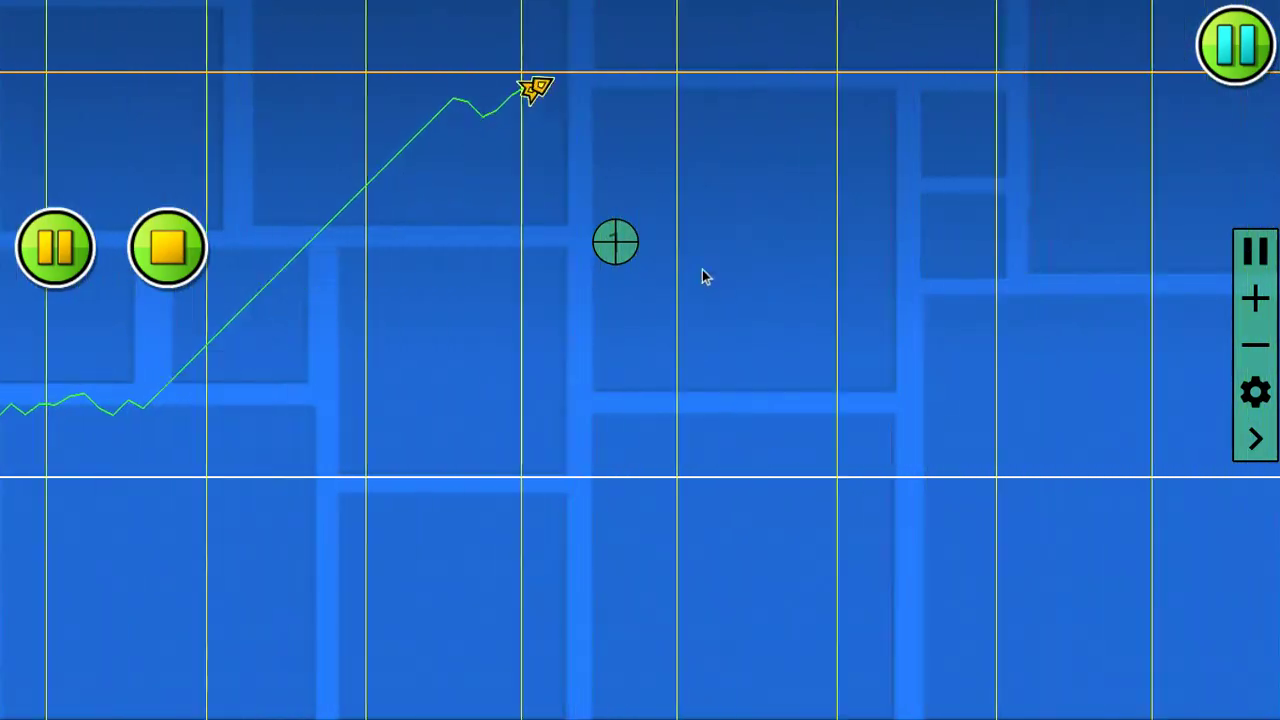
{"action": "key", "text": "space"}
- Resume auto-clicking to keep the wave ship zigzagging just above the floor
{"action": "key", "text": "space"}
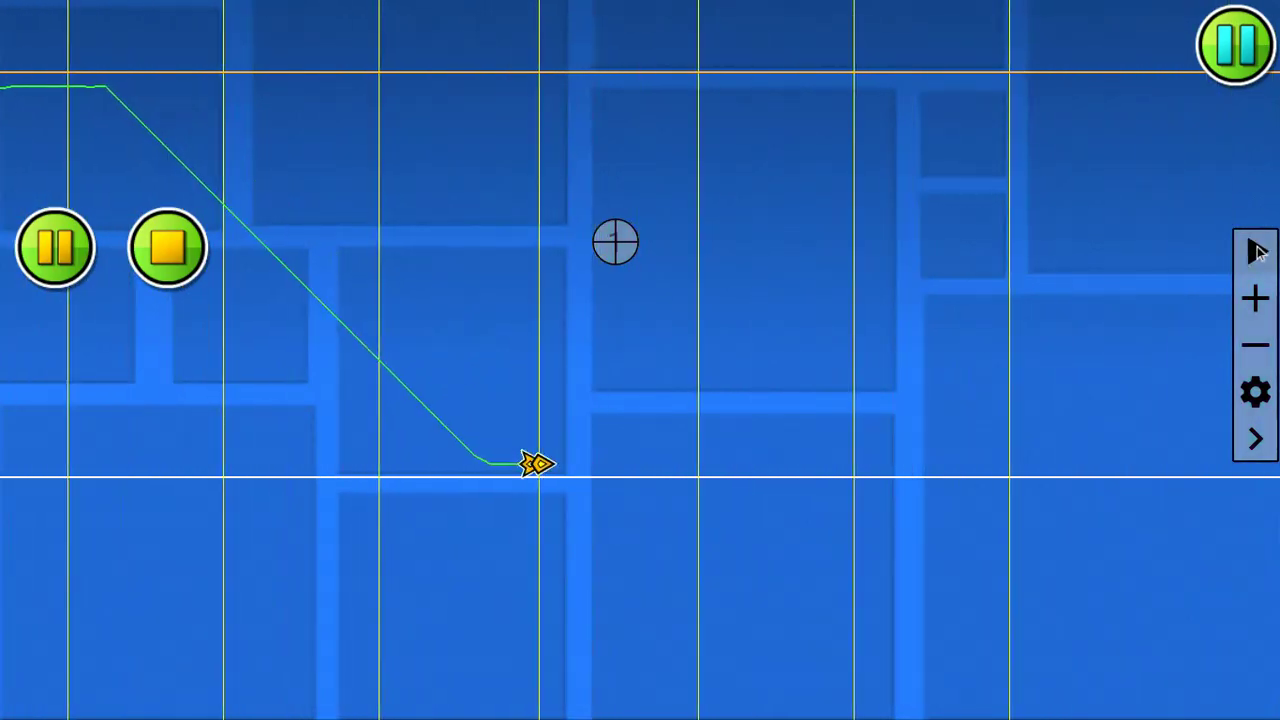
{"action": "left_click", "coordinate": [1258, 252]}
{"action": "key", "text": "space"}
{"action": "key", "text": "space"}
{"action": "key", "text": "space"}
{"action": "key", "text": "space"}
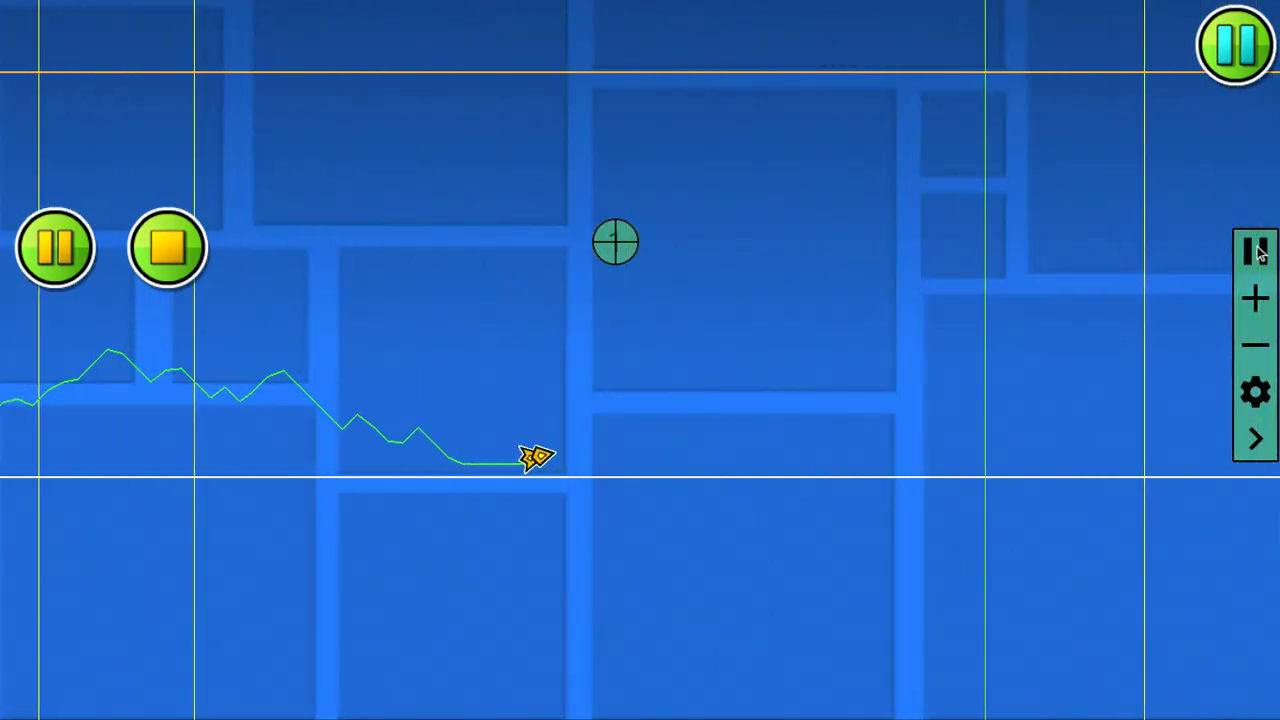
{"action": "key", "text": "space"}
{"action": "key", "text": "space"}
{"action": "key", "text": "space"}
{"action": "key", "text": "space"}
{"action": "key", "text": "space"}
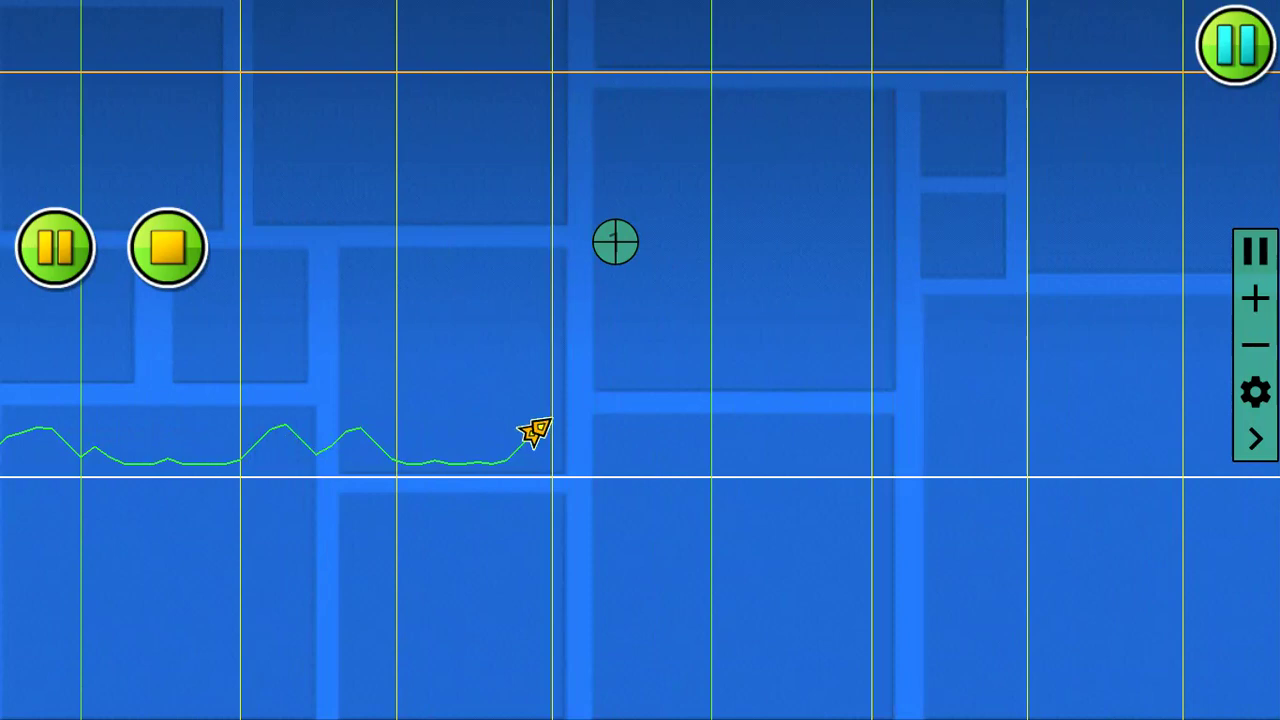
{"action": "key", "text": "space"}
{"action": "key", "text": "space"}
{"action": "key", "text": "space"}
{"action": "key", "text": "space"}
{"action": "key", "text": "space"}
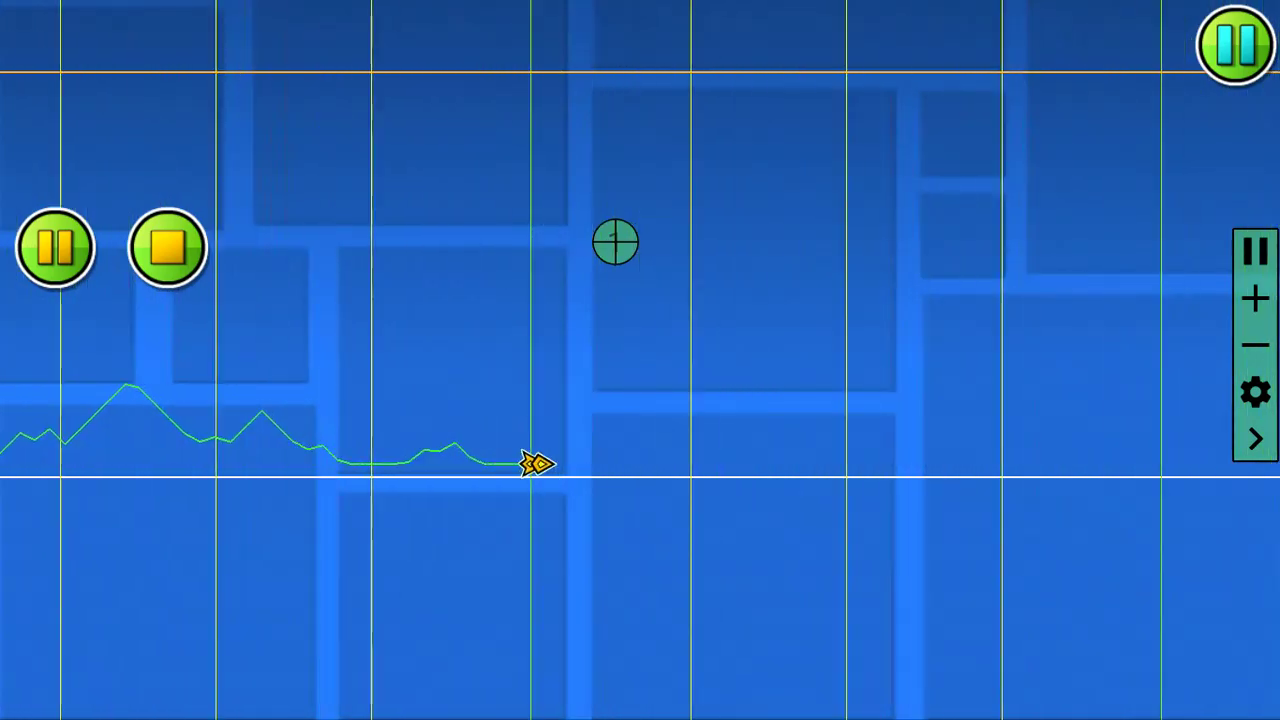
{"action": "key", "text": "space"}
{"action": "key", "text": "space"}
{"action": "key", "text": "space"}
{"action": "key", "text": "space"}
{"action": "key", "text": "space"}
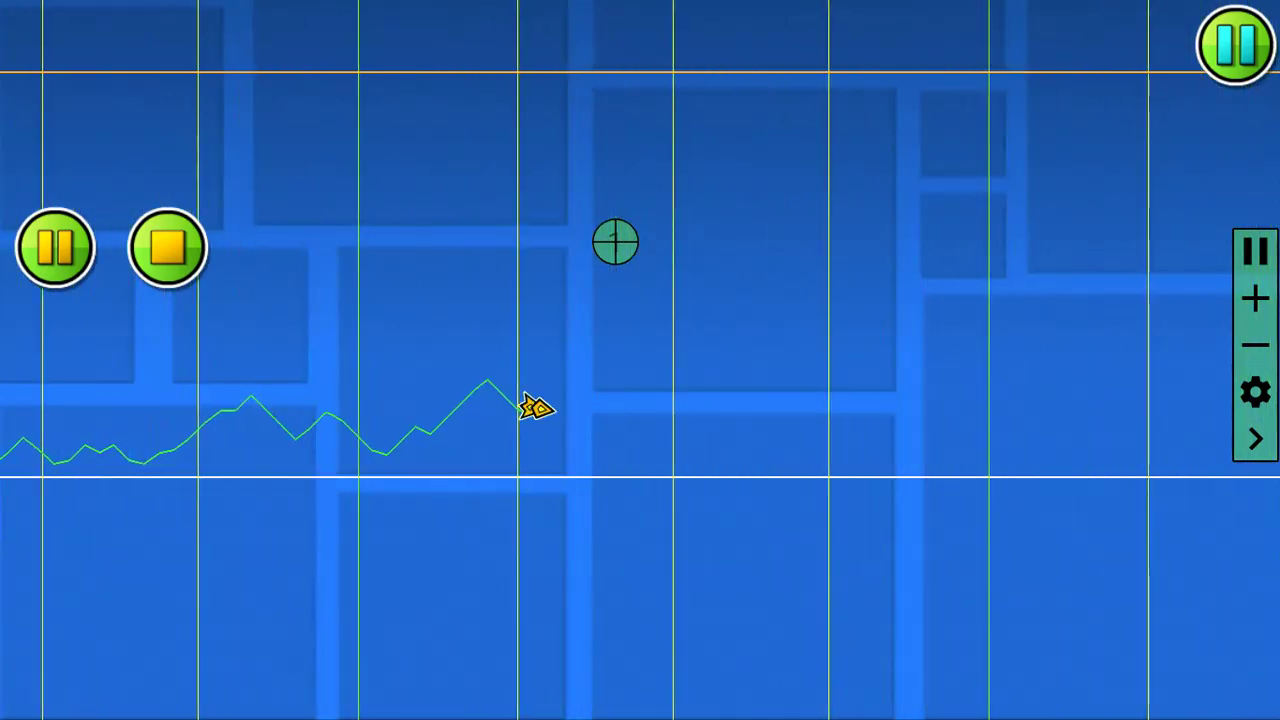
{"action": "key", "text": "space"}
{"action": "key", "text": "space"}
{"action": "key", "text": "space"}
{"action": "key", "text": "space"}
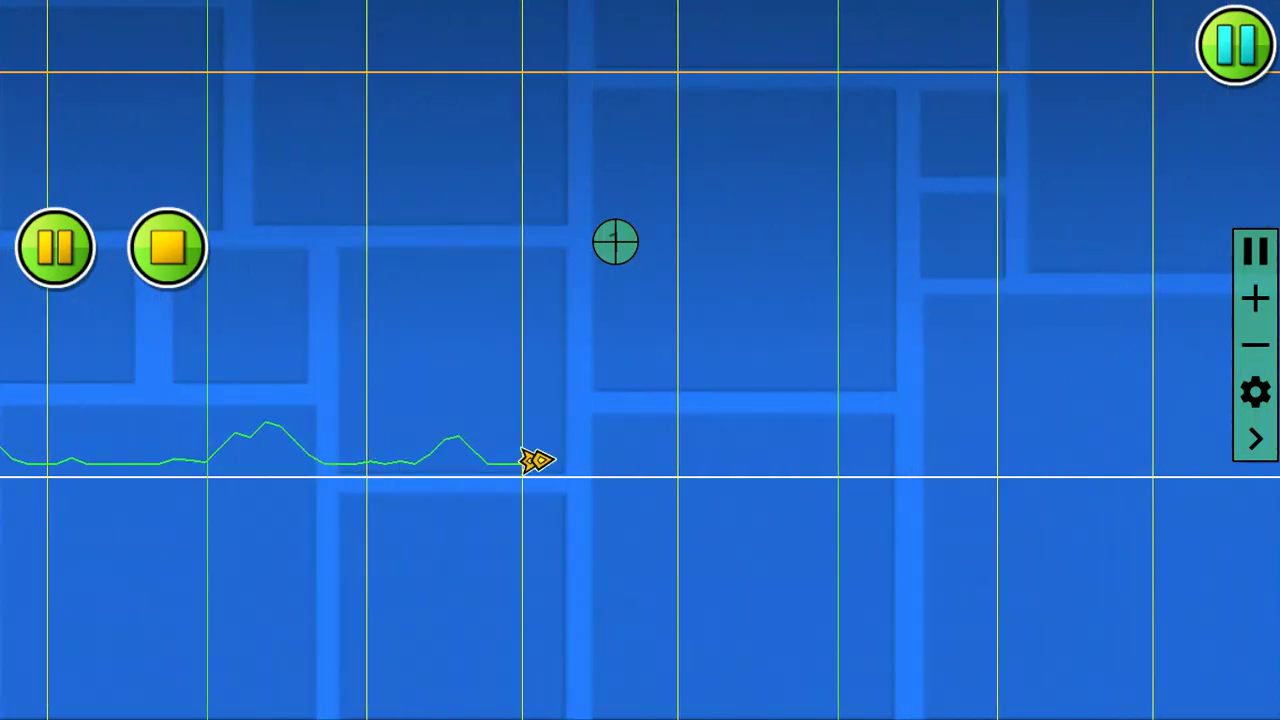
{"action": "key", "text": "space"}
{"action": "key", "text": "space"}
{"action": "key", "text": "space"}
{"action": "key", "text": "space"}
{"action": "key", "text": "space"}
{"action": "key", "text": "space"}
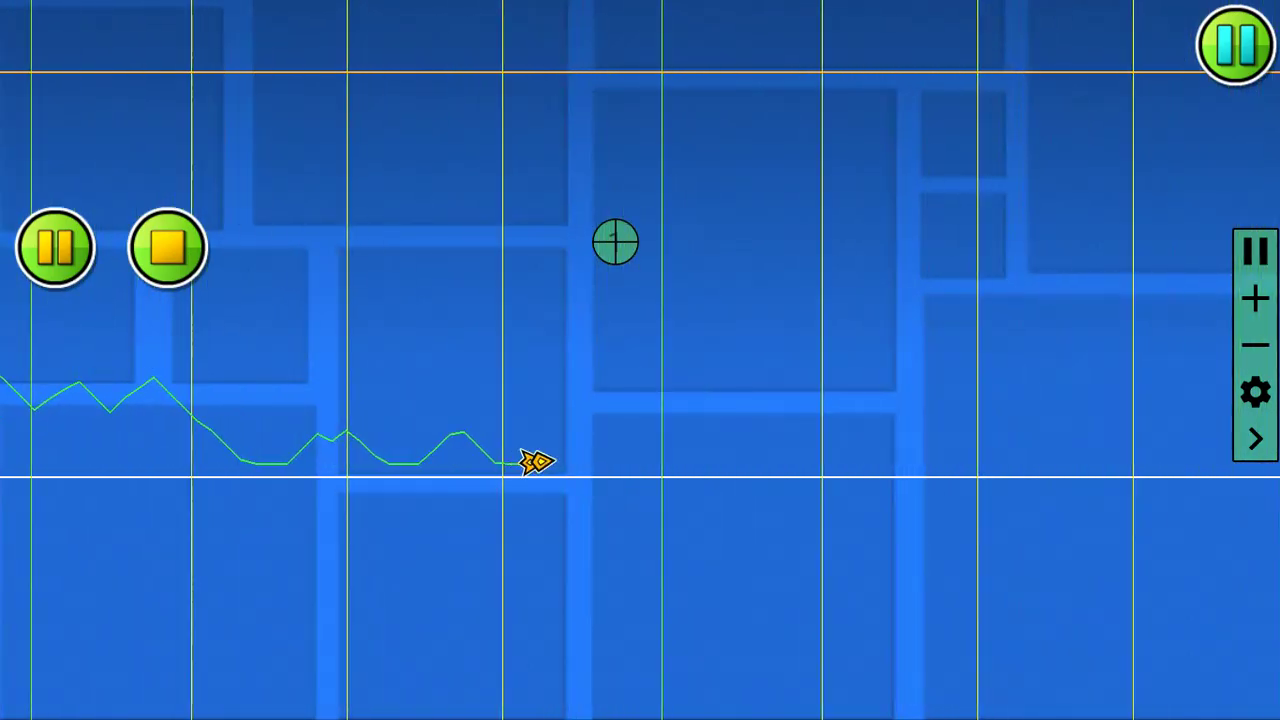
{"action": "key", "text": "space"}
{"action": "key", "text": "space"}
{"action": "key", "text": "space"}
{"action": "key", "text": "space"}
{"action": "key", "text": "space"}
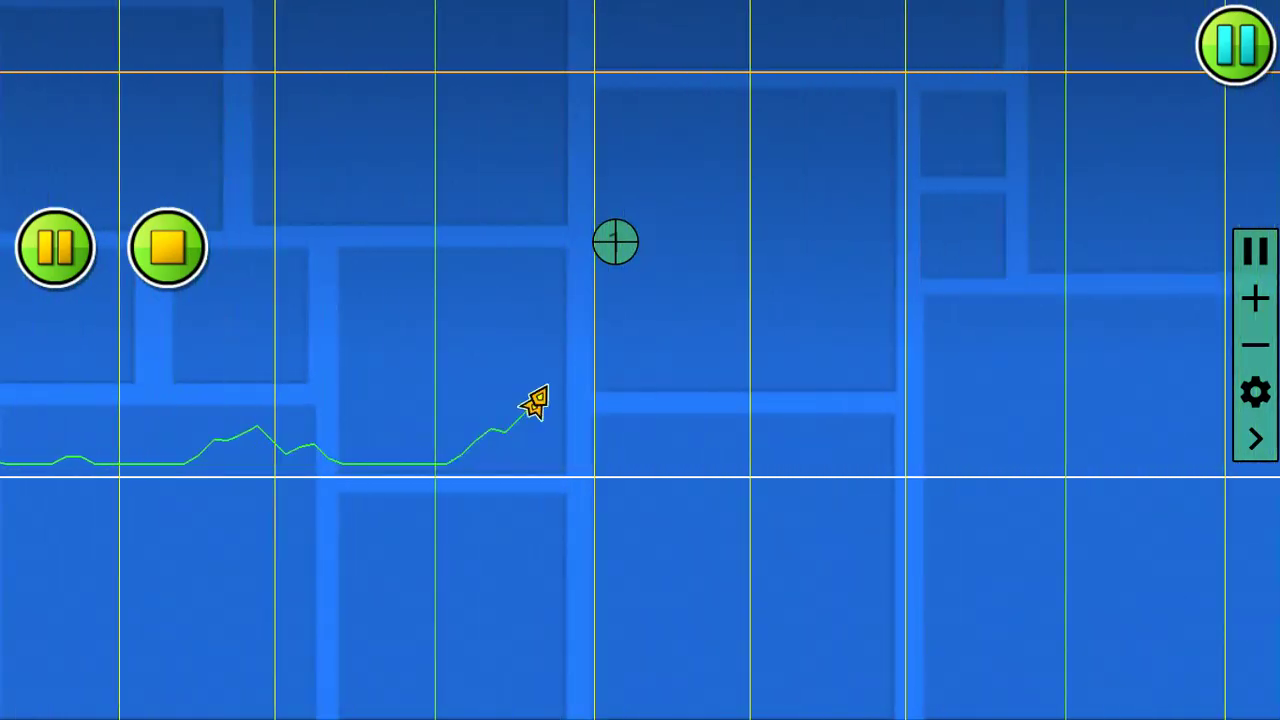
{"action": "key", "text": "space"}
{"action": "key", "text": "space"}
{"action": "key", "text": "space"}
{"action": "key", "text": "space"}
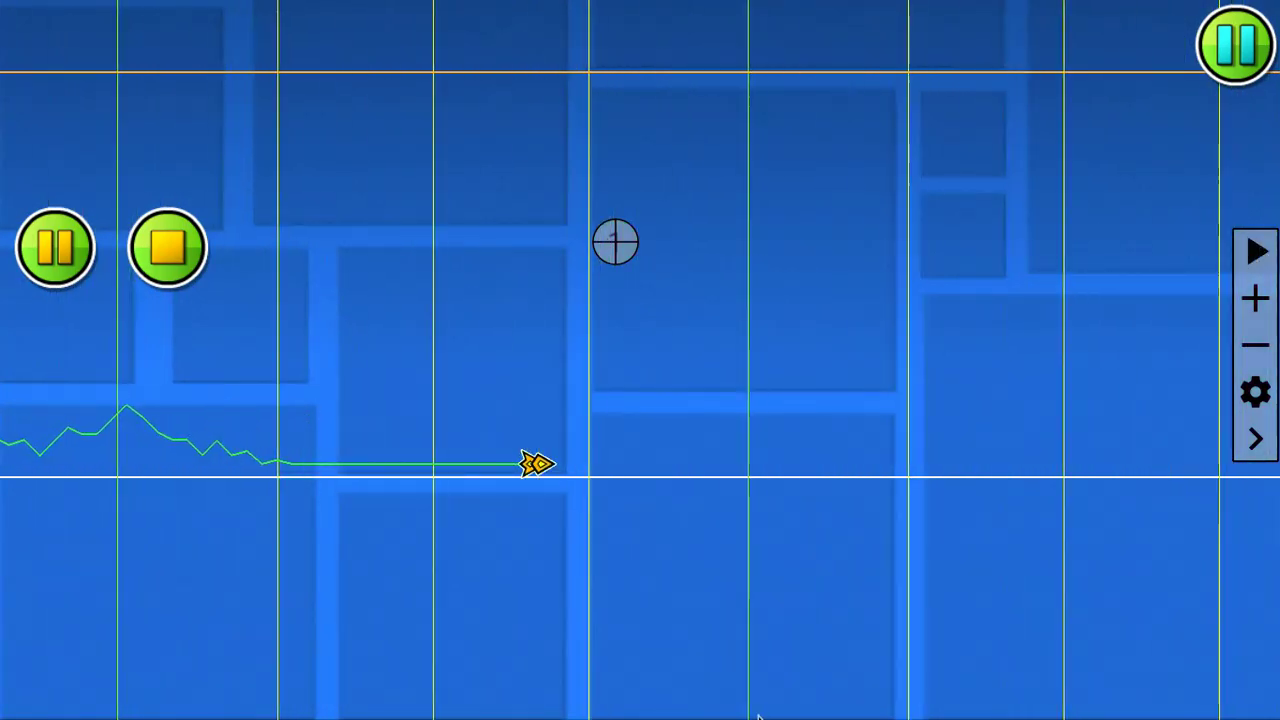